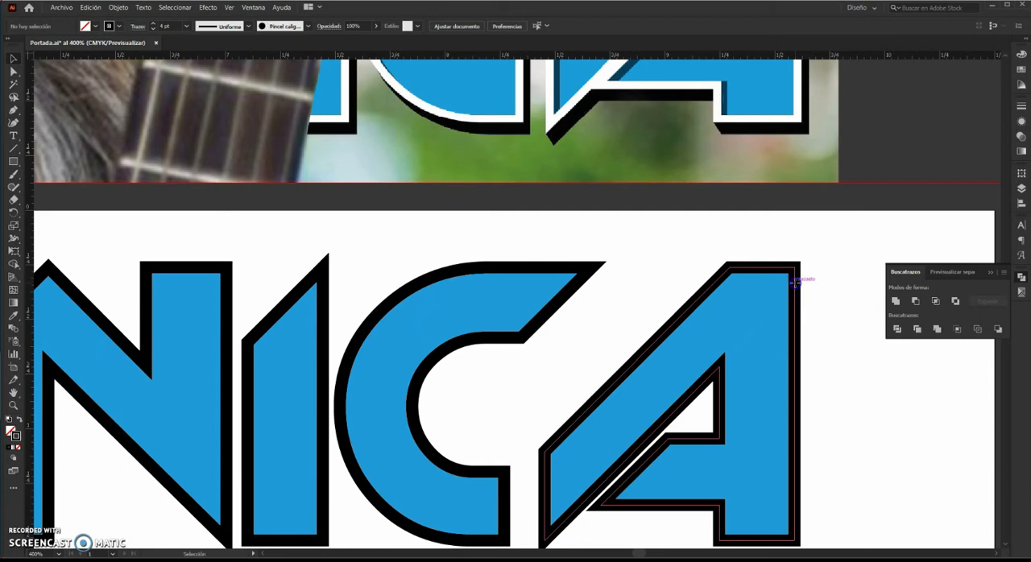
Select the lettering's outline group and recolor its stroke green from the color spectrum.
drag(845, 260, 706, 233)
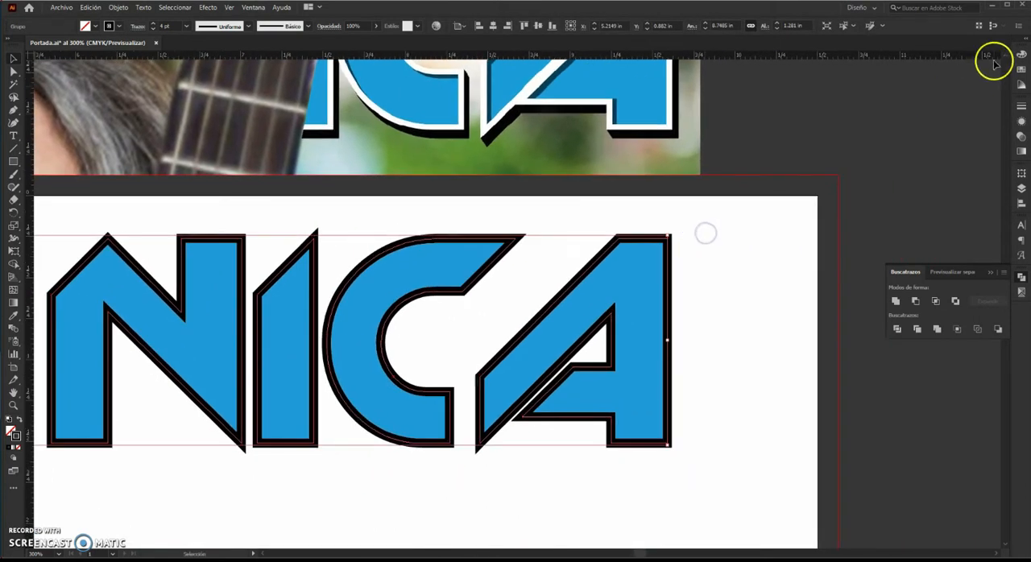
click(1021, 54)
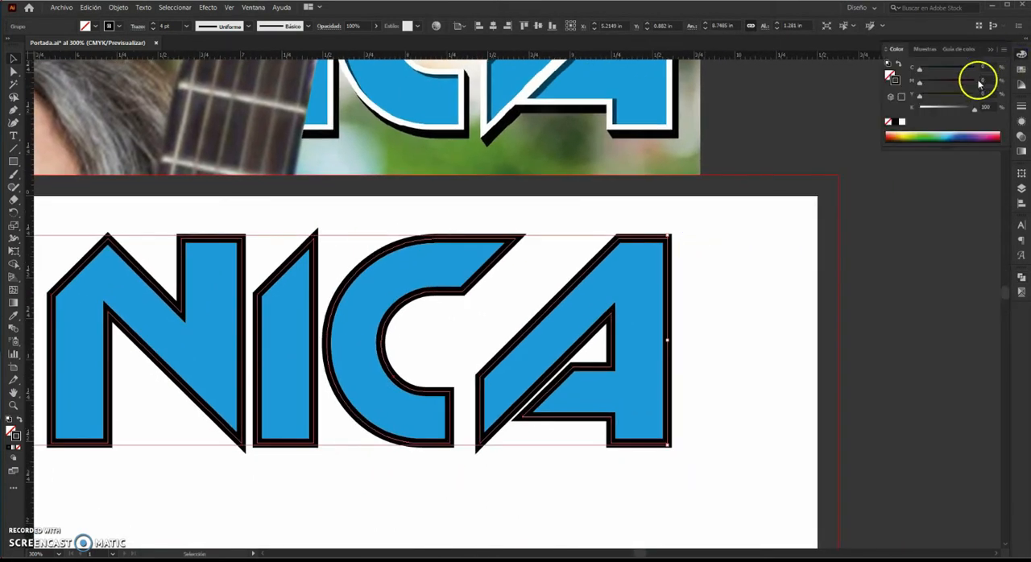
click(925, 137)
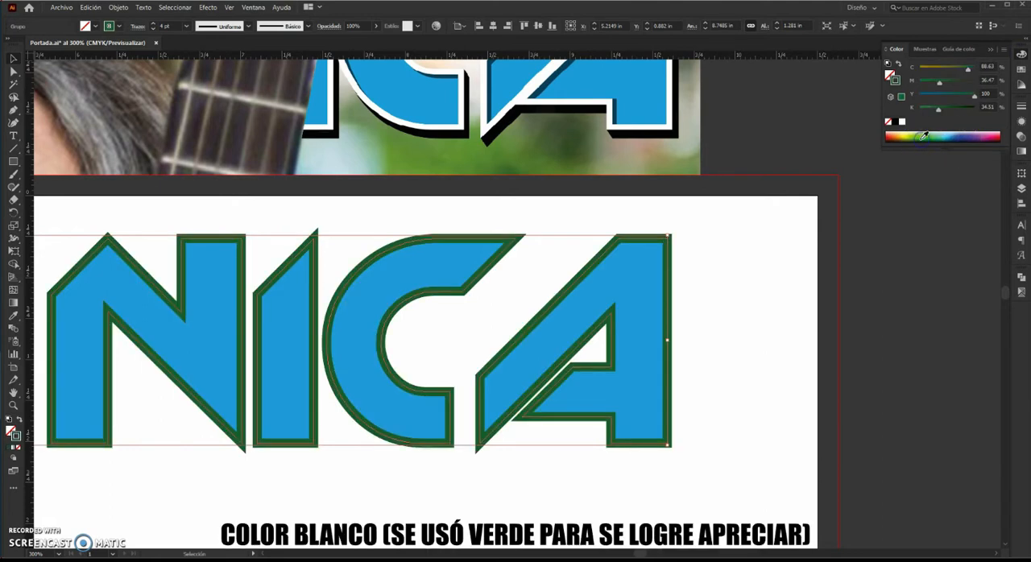
click(790, 283)
Add a new layer, lock the Trazo layer, and rename the new layer "Sombra externa".
click(1021, 186)
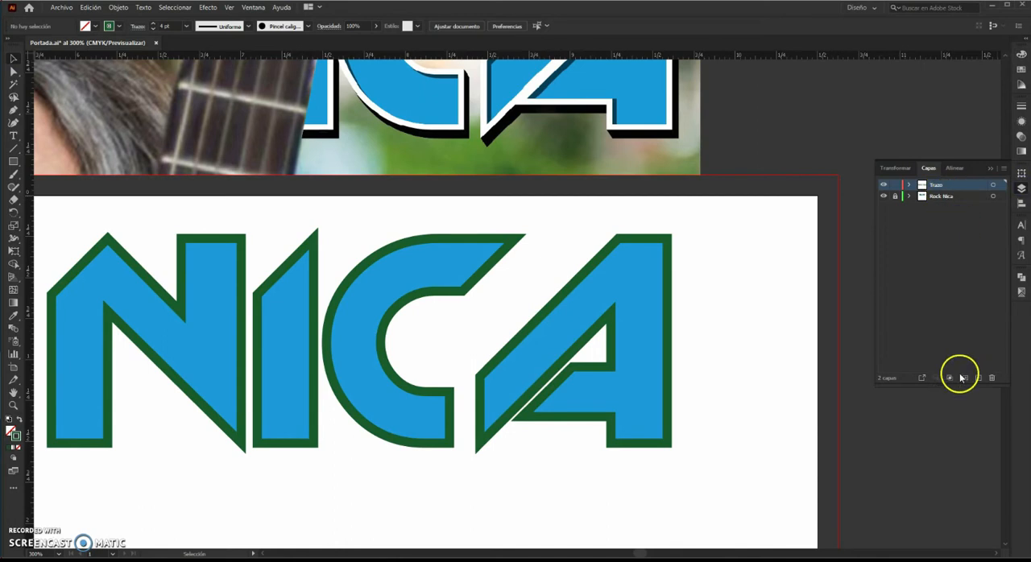
click(978, 378)
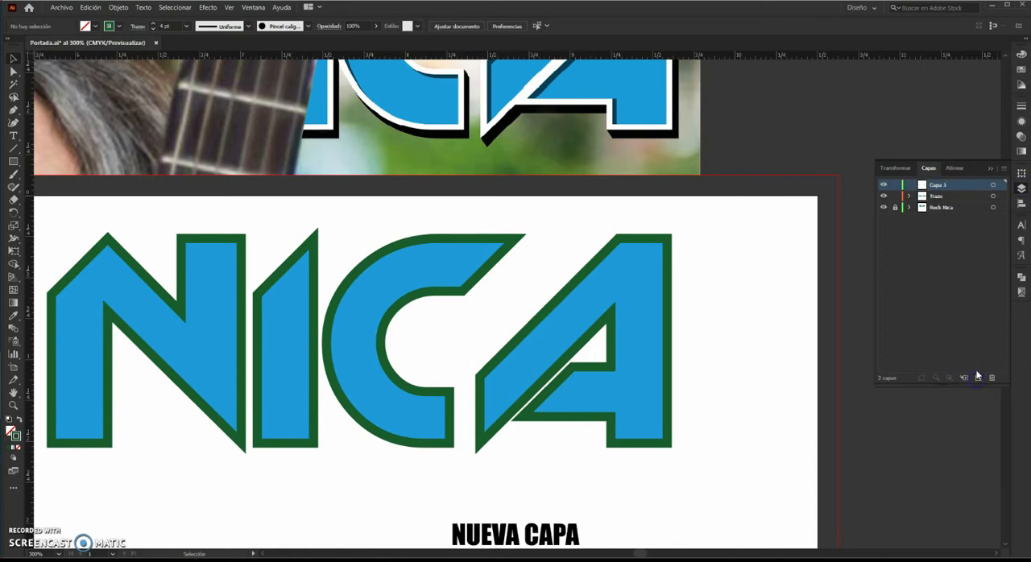
click(895, 197)
click(940, 186)
text(Sombra externa)
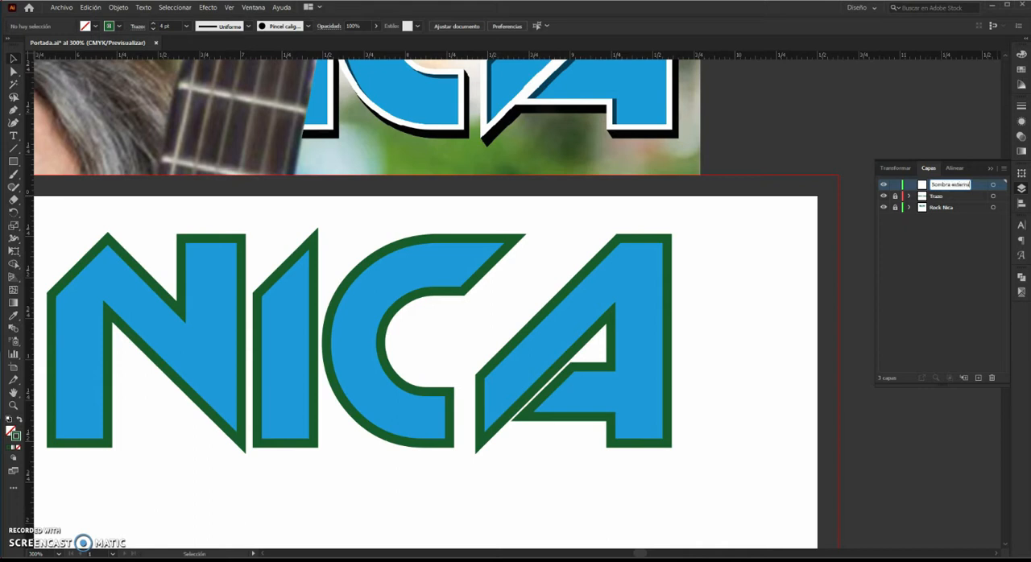
key(Return)
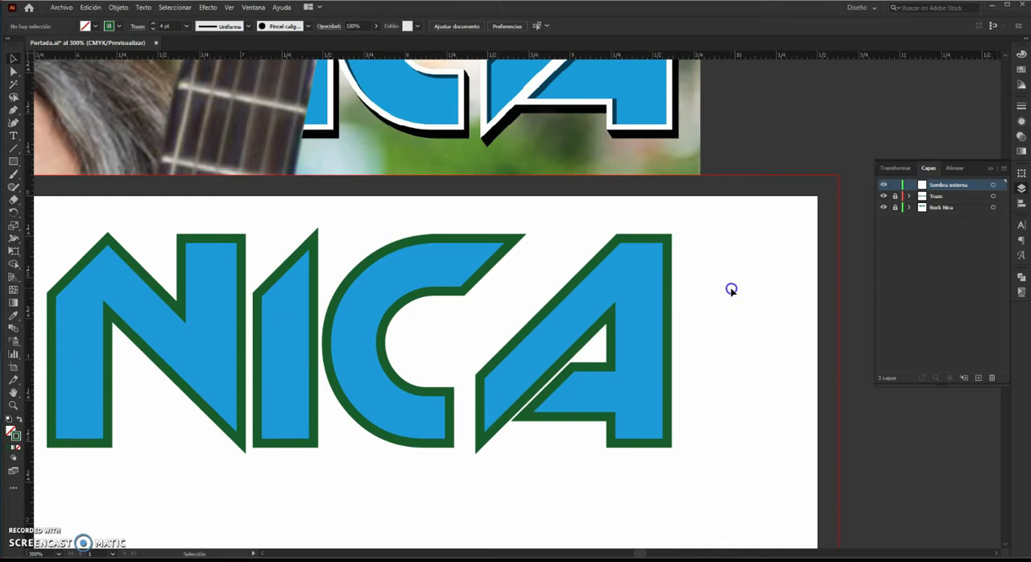
Paste the lettering in front on the new layer and give it a 4 pt stroke in the fill's blue.
key(ctrl+f)
scroll(749, 258, up, 1)
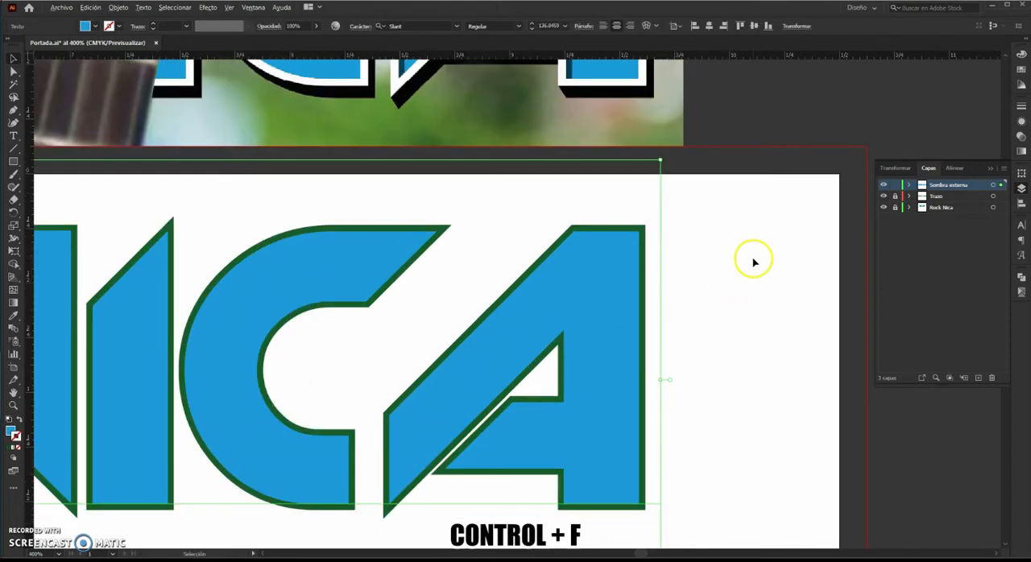
click(1021, 60)
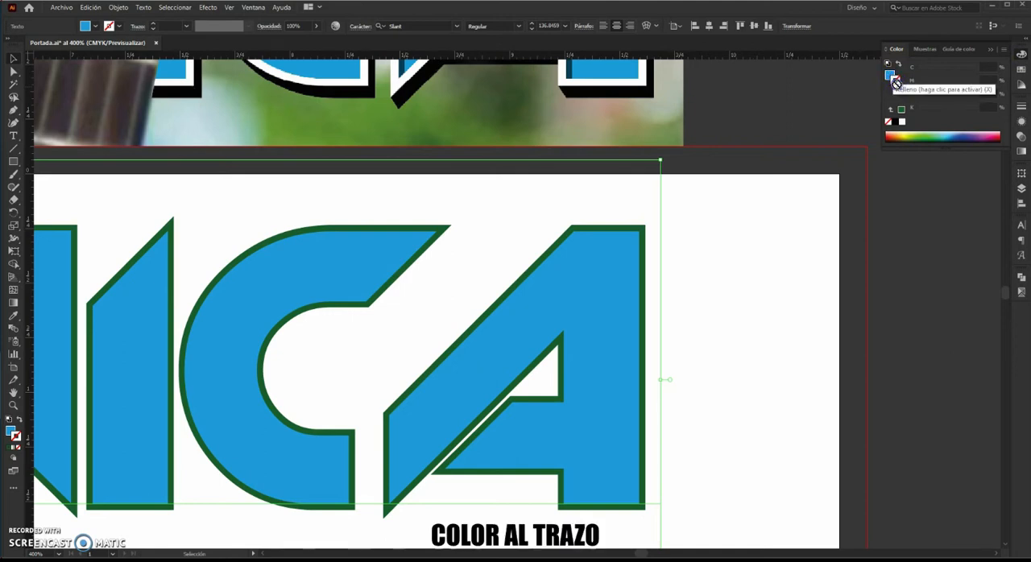
click(890, 76)
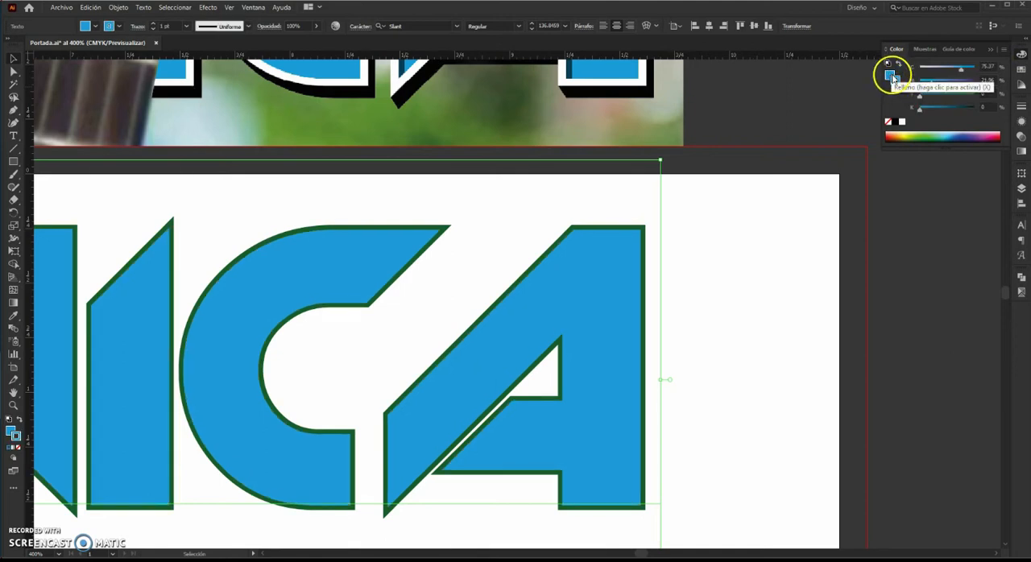
click(153, 24)
click(153, 24)
click(153, 24)
Expand the pasted lettering into shapes.
click(118, 7)
click(155, 134)
click(490, 346)
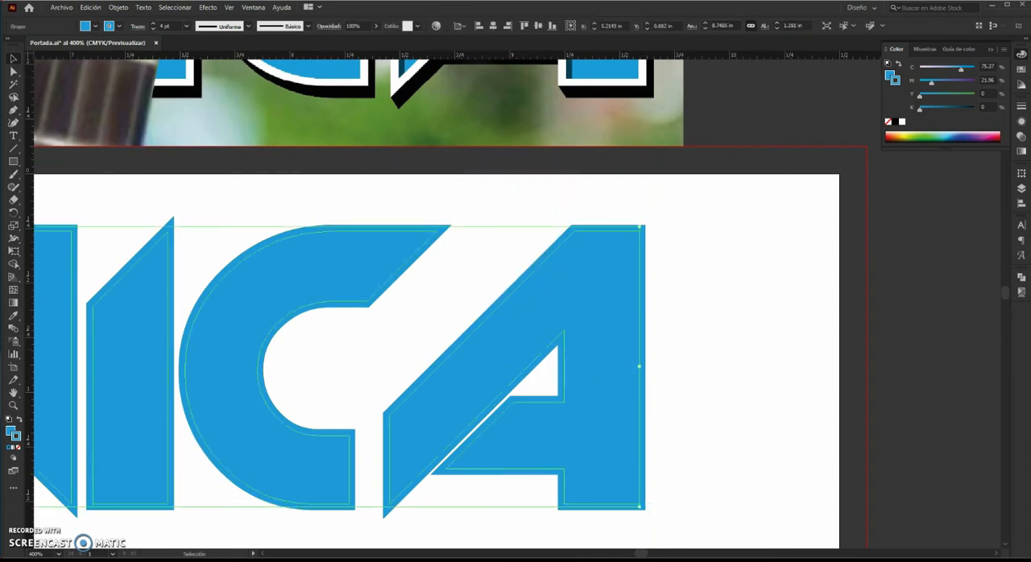
Unite the letter shapes with the Pathfinder.
click(1023, 292)
click(896, 302)
click(895, 303)
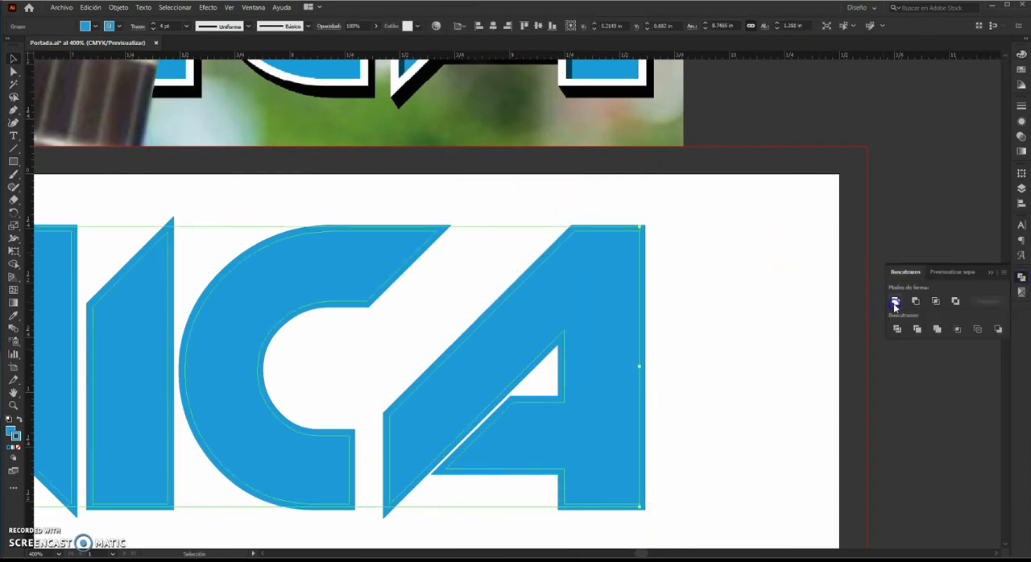
Expand the united shape's stroke and unite the result again.
click(118, 7)
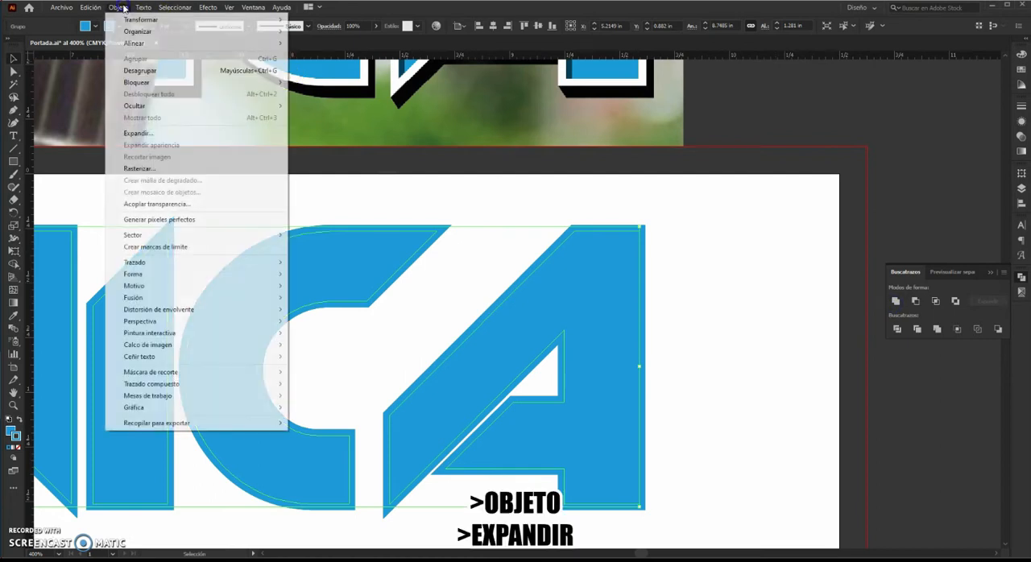
click(261, 106)
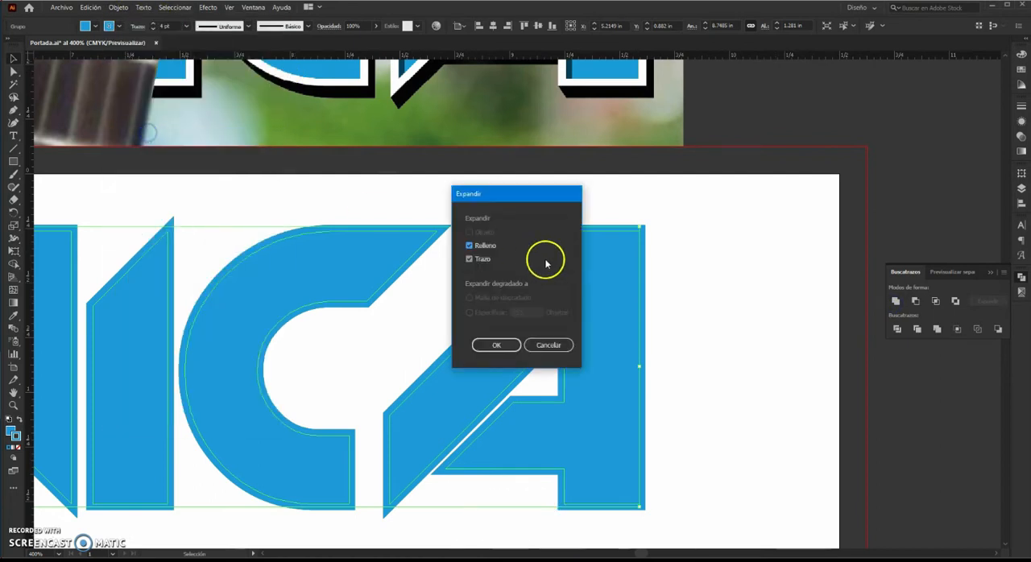
click(497, 345)
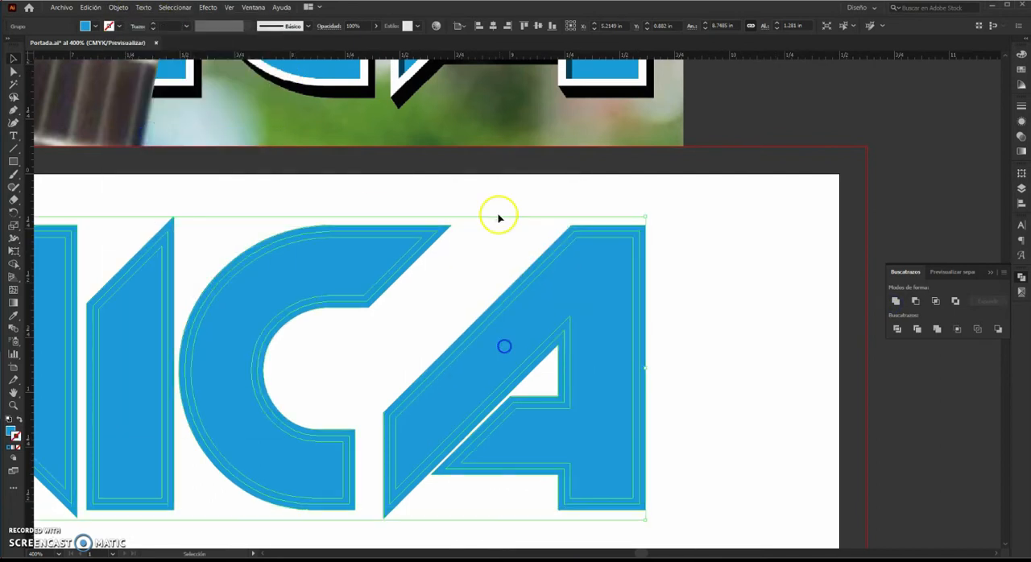
click(895, 302)
Duplicate the shape slightly down and right, select both copies and fill them black.
drag(626, 252, 635, 258)
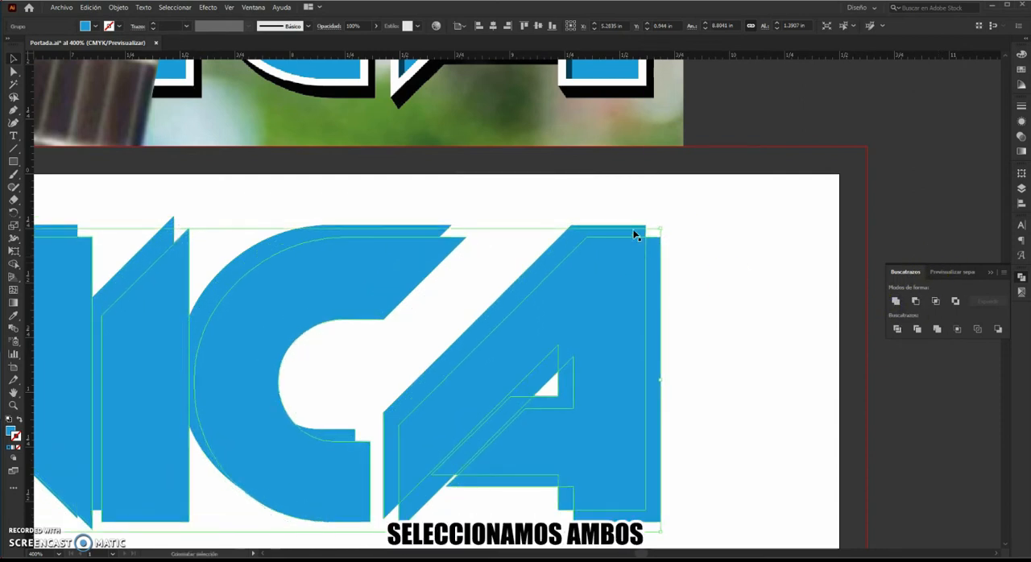
shift+click(635, 232)
click(1021, 57)
click(902, 121)
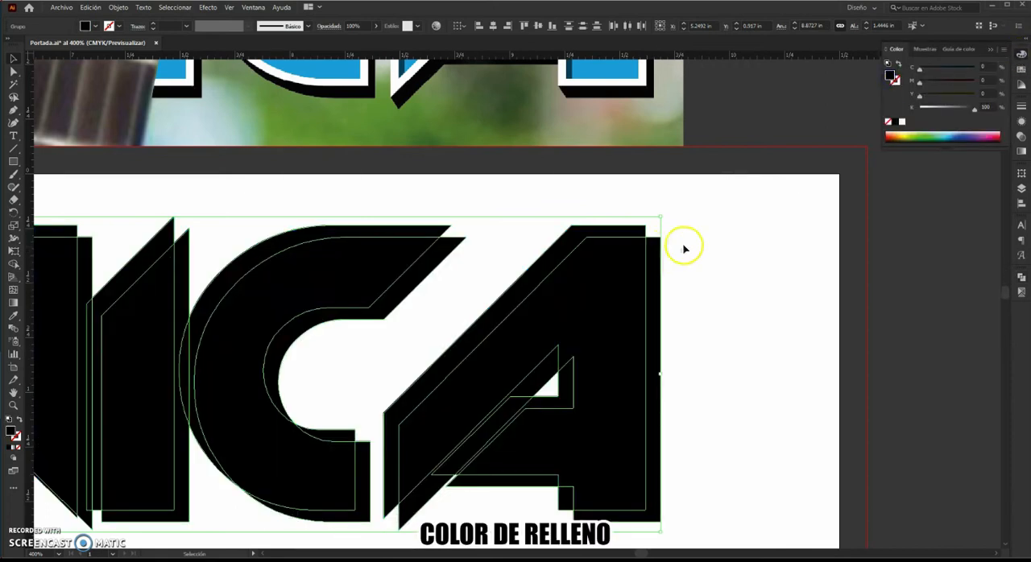
Blend the two black shapes with the Blend tool.
click(13, 316)
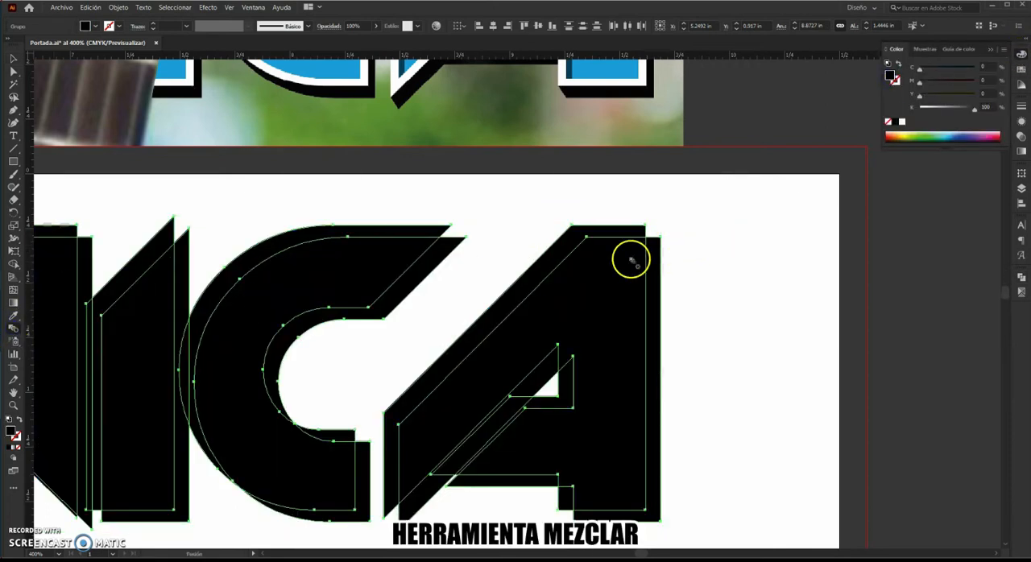
click(661, 242)
click(658, 239)
key(v)
Set the blend options to 200 specified steps and deselect.
double_click(14, 329)
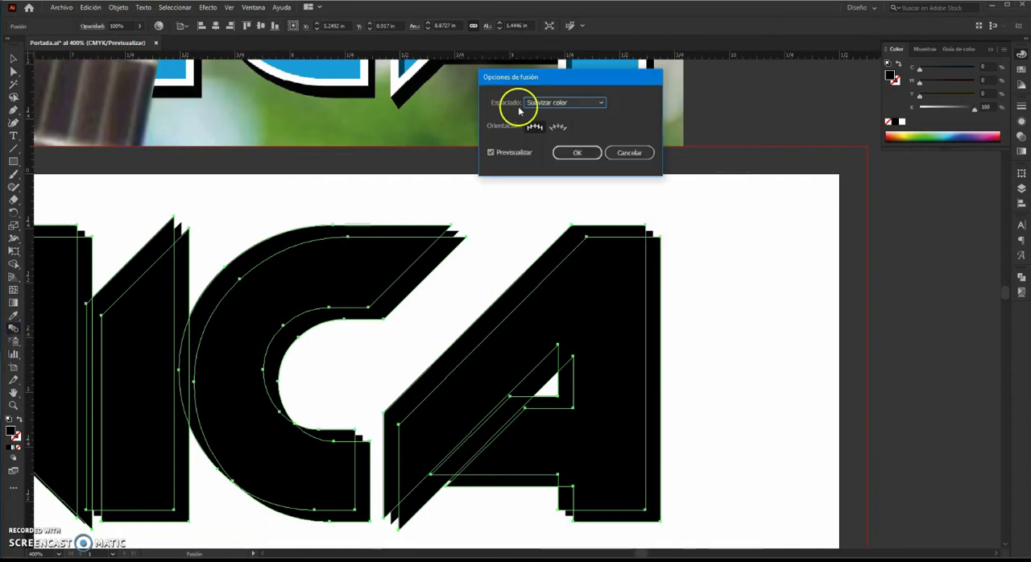
click(594, 102)
click(584, 128)
click(625, 102)
text(200)
key(Return)
click(10, 58)
click(693, 221)
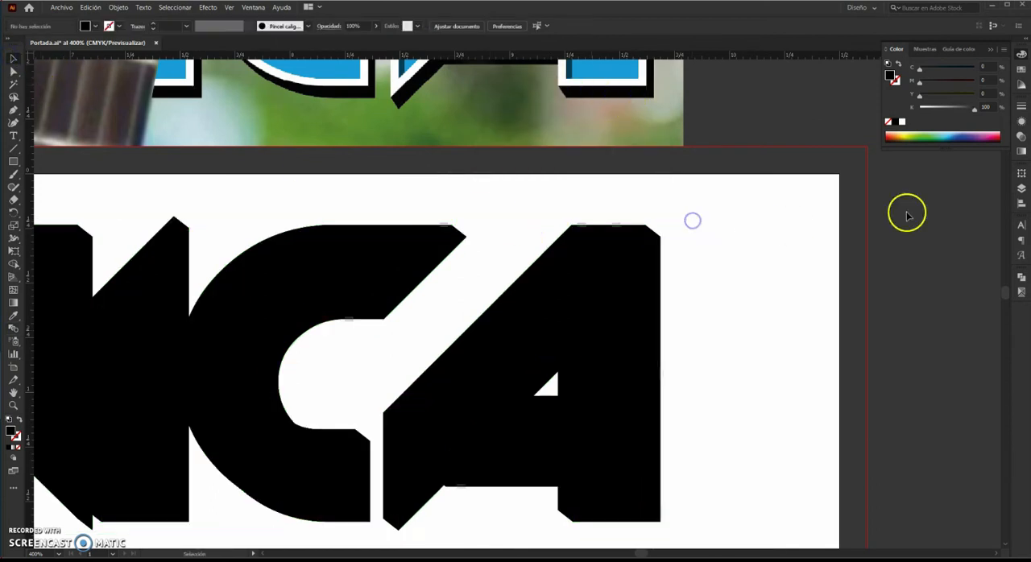
Add another layer and move the Sombra externa layer to the bottom of the stack.
click(1024, 190)
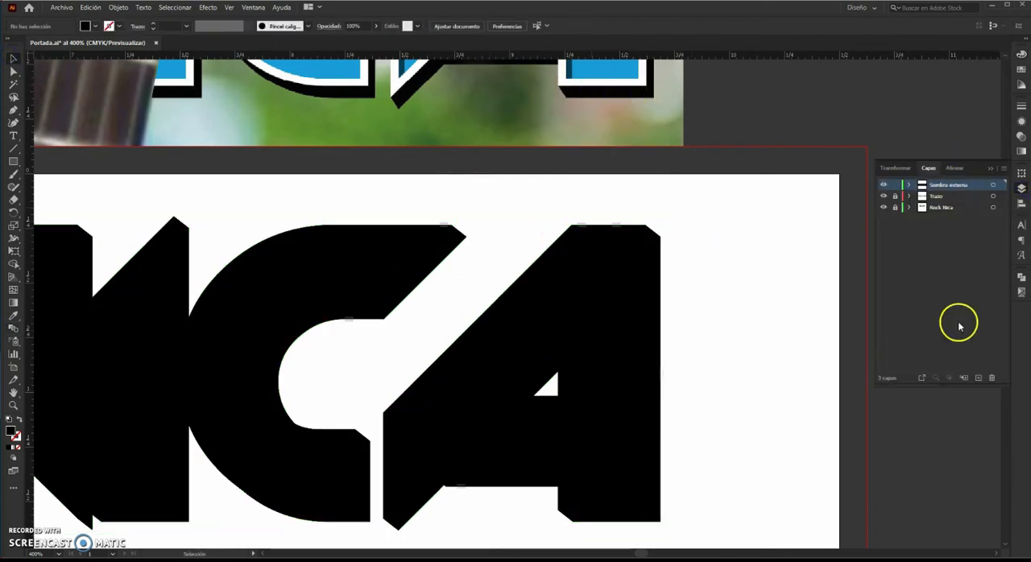
click(979, 378)
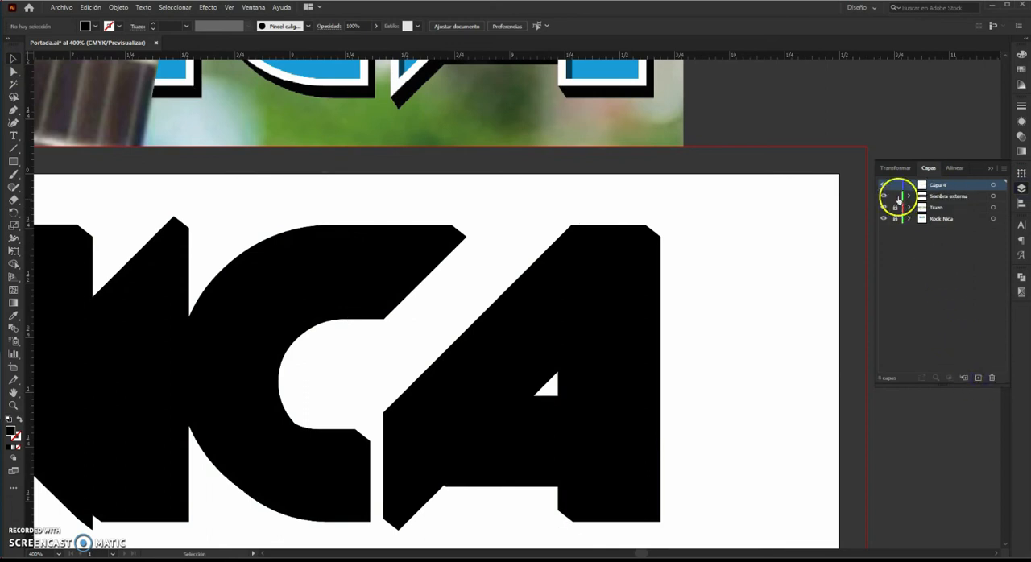
click(946, 197)
drag(961, 197, 957, 223)
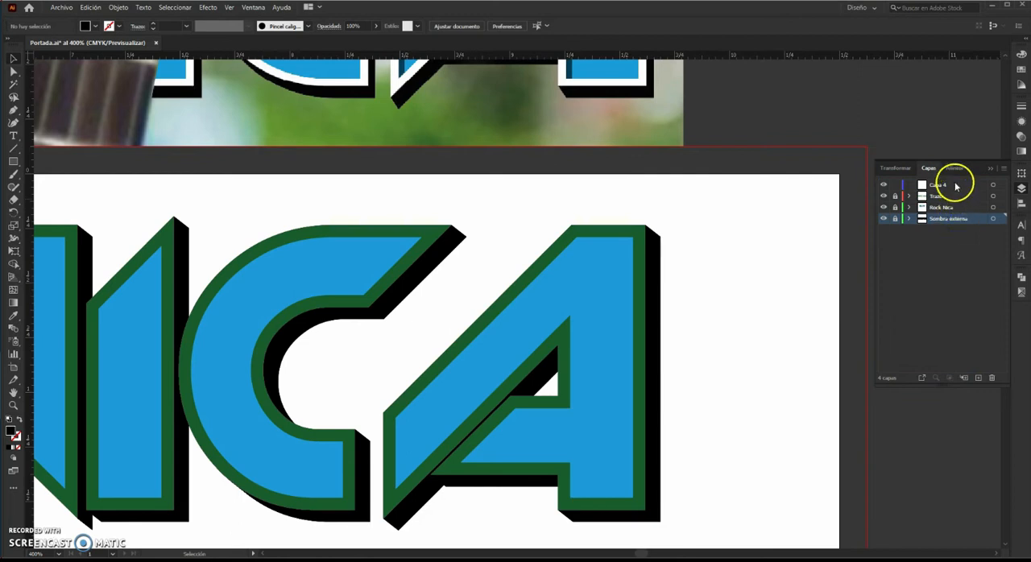
Move the new layer below Trazo and rename it "Sombra interna".
click(935, 200)
drag(945, 198, 947, 186)
double_click(938, 196)
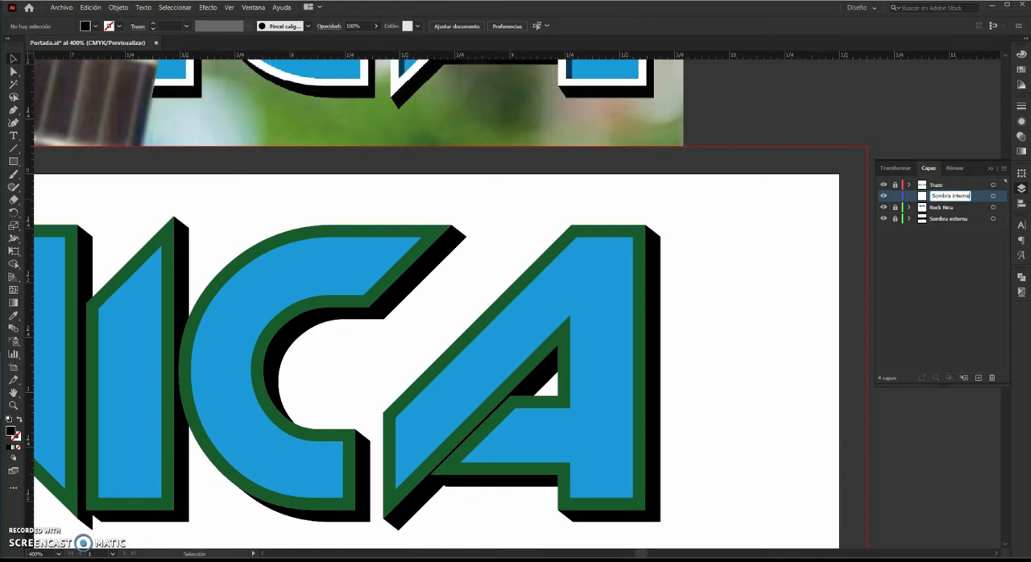
Paste the lettering in front on the Sombra interna layer, zoomed in on the C and A.
key(ctrl+f)
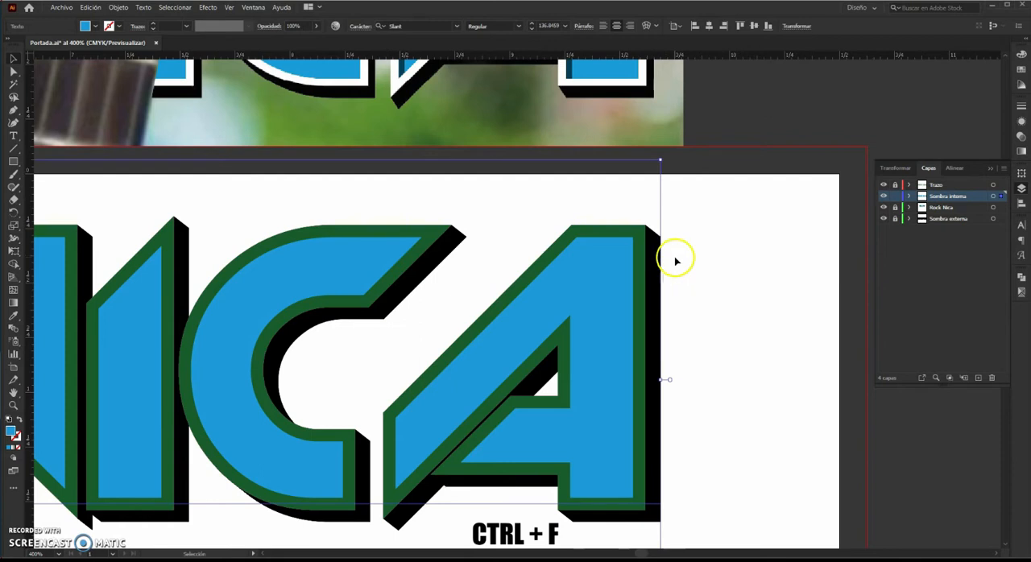
scroll(610, 276, up, 1)
drag(610, 272, 625, 289)
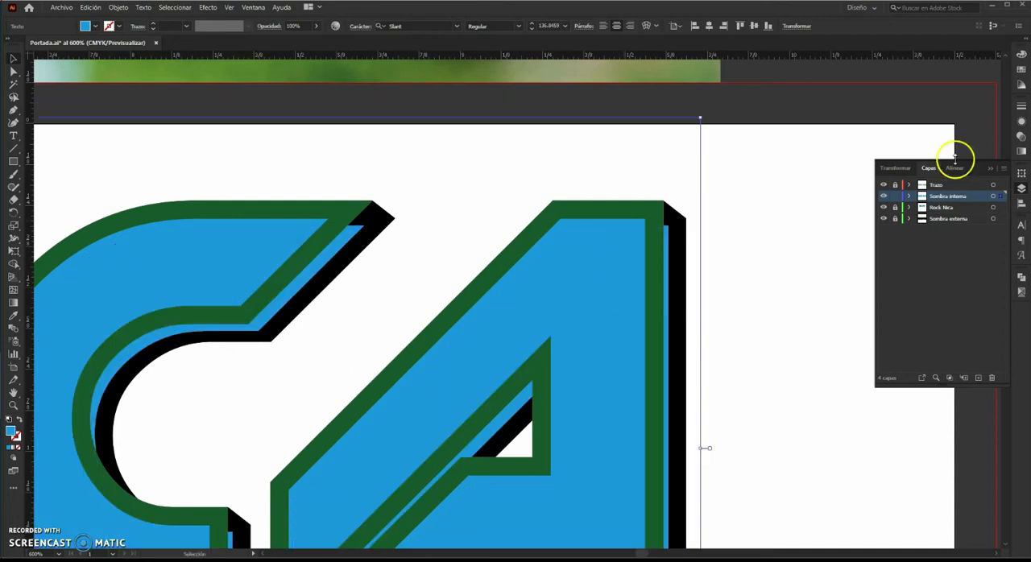
Fill the pasted lettering with black and nudge it into position.
click(1021, 54)
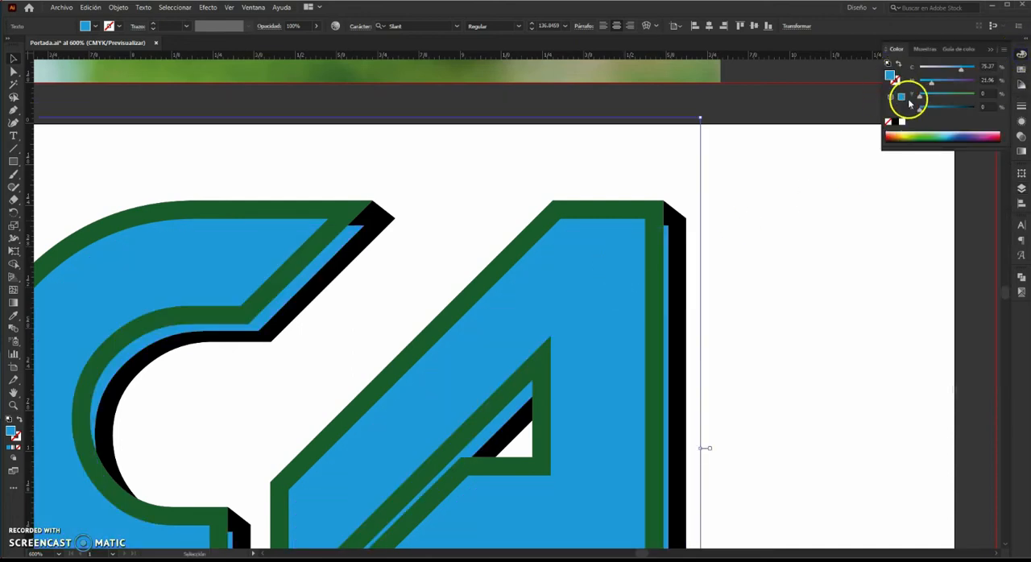
click(895, 124)
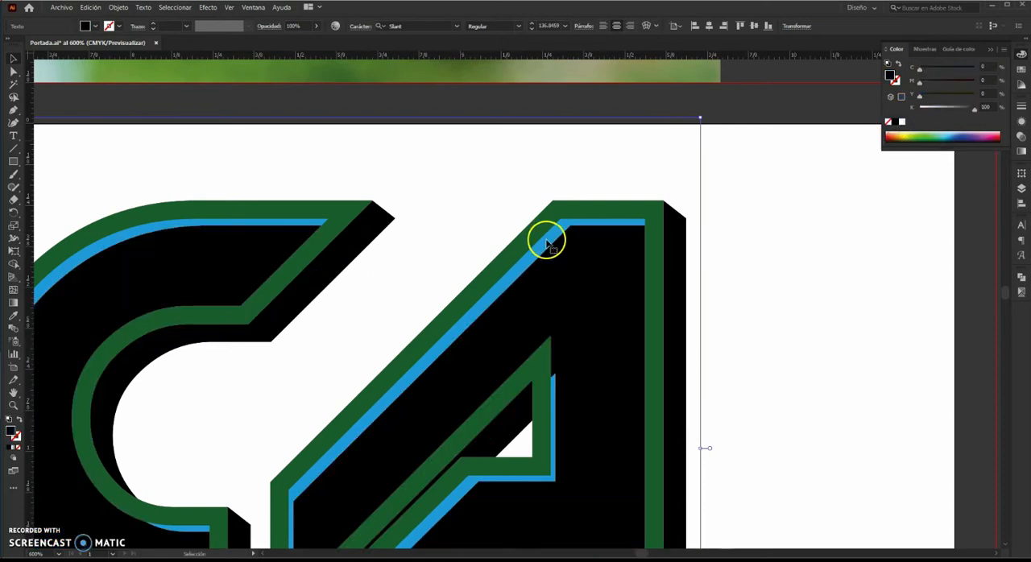
drag(763, 191, 570, 274)
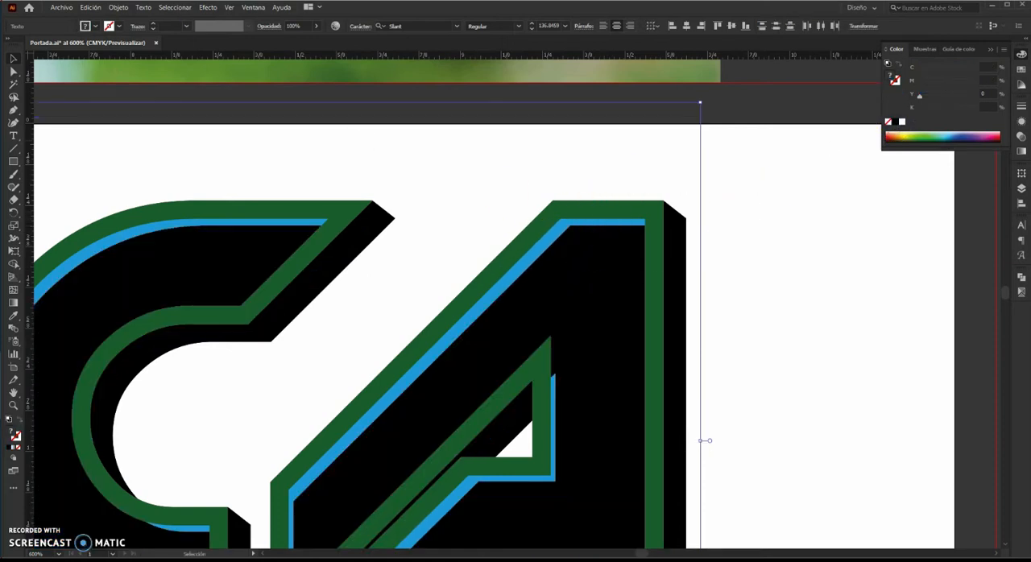
Expand the black copy and apply the Pathfinder Trim to it.
click(118, 8)
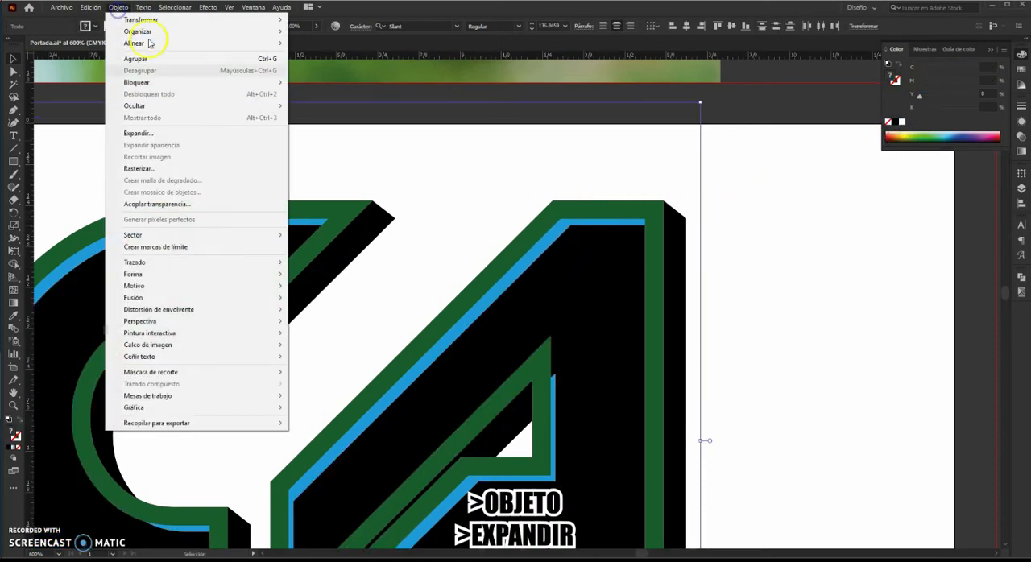
click(149, 134)
click(505, 347)
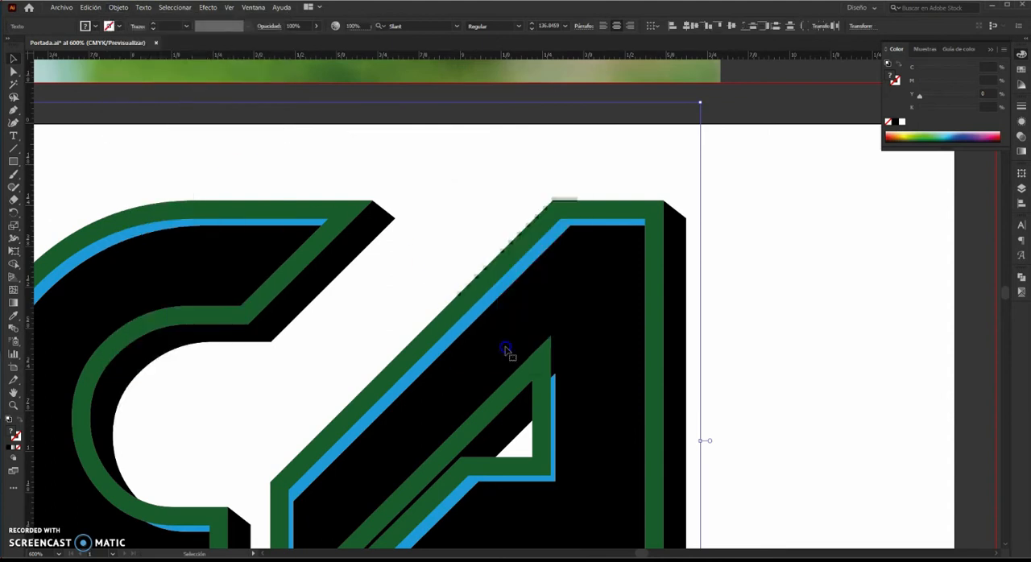
click(1022, 276)
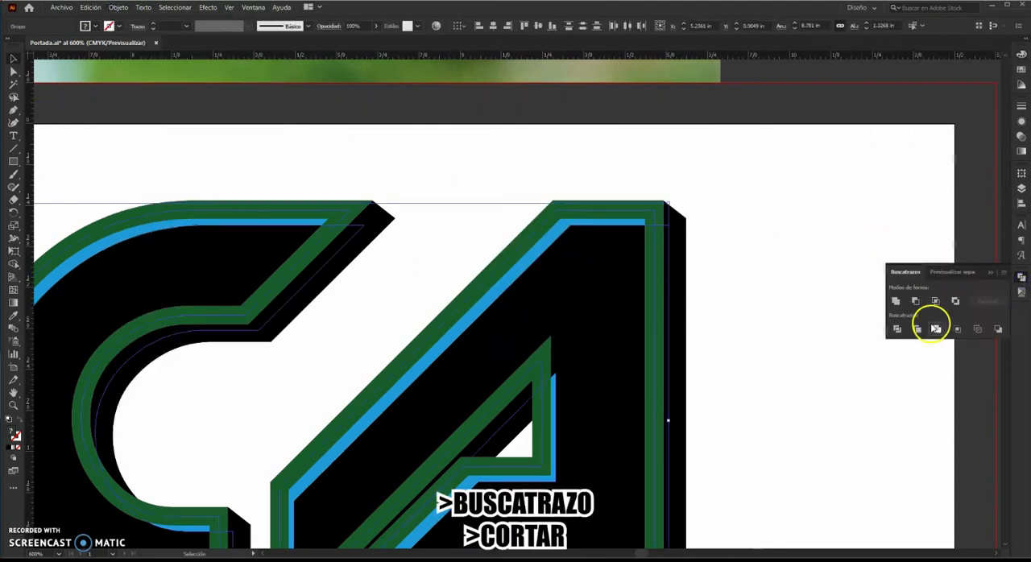
click(916, 331)
Enter the trimmed group and delete the large black interior with the Magic Wand.
double_click(613, 300)
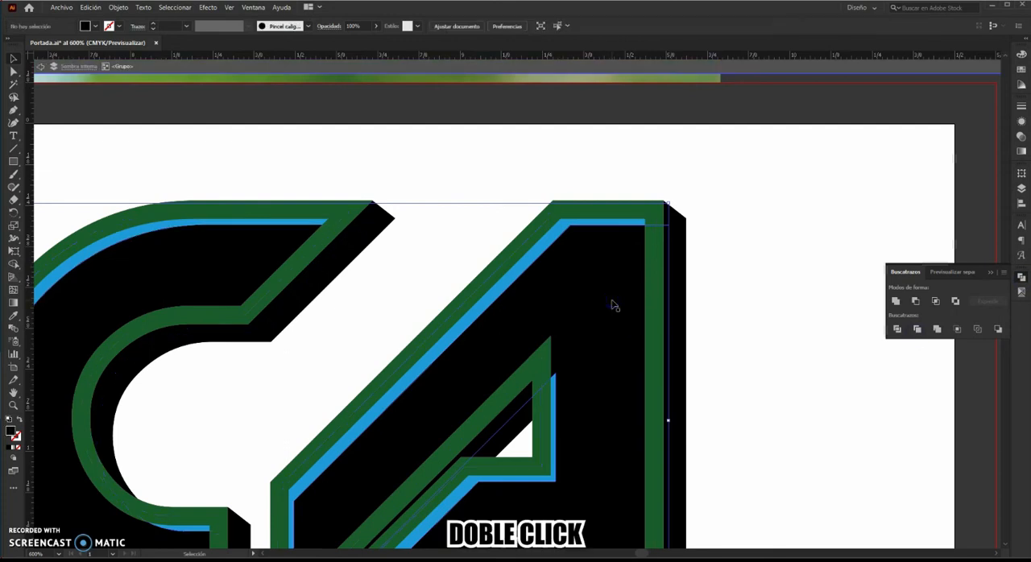
click(13, 84)
click(595, 301)
key(Delete)
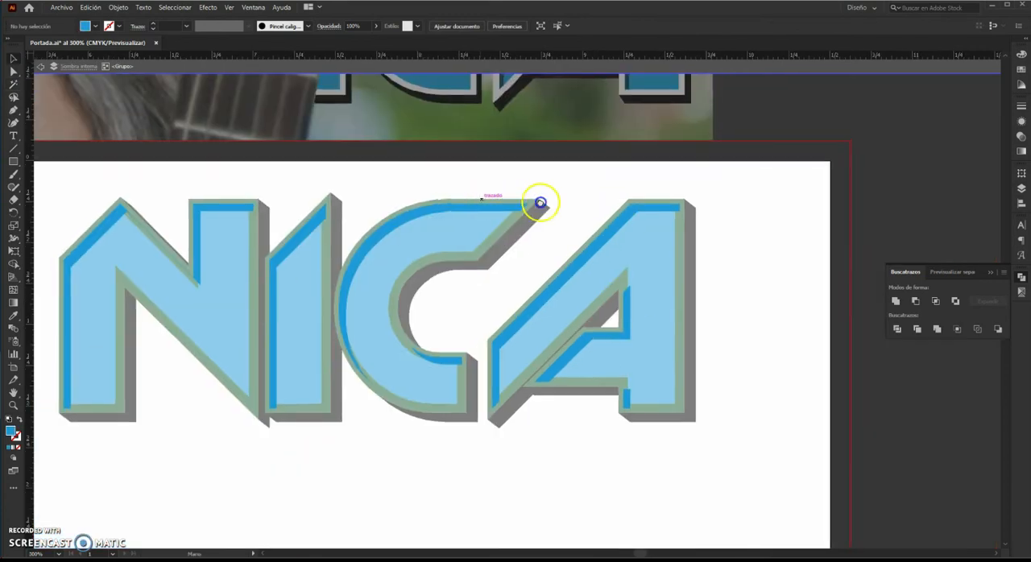
Select the trimmed inner-shadow group and fill it with the blue darkened to 45% black.
drag(541, 203, 723, 209)
click(496, 209)
click(742, 211)
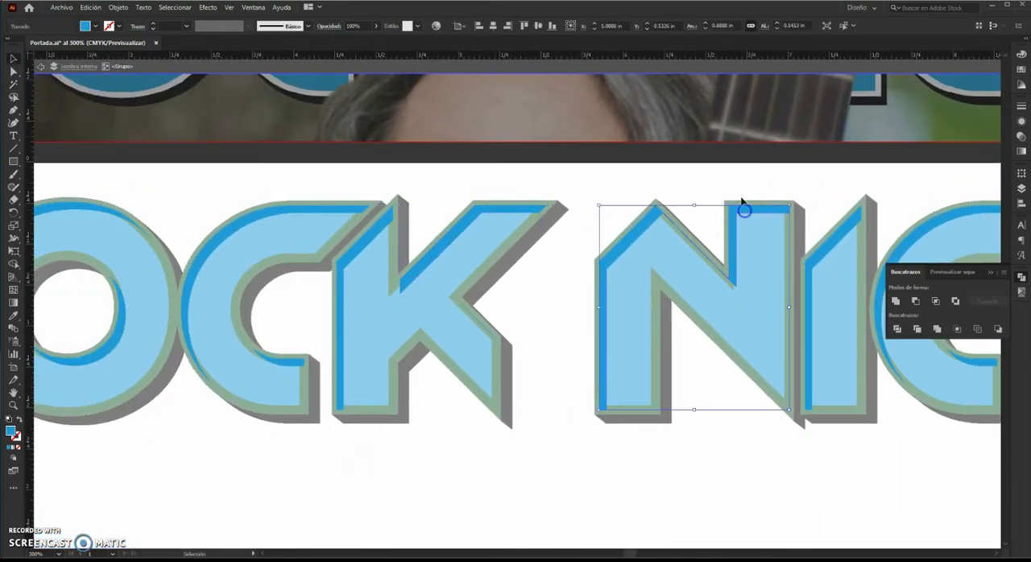
key(Escape)
click(762, 214)
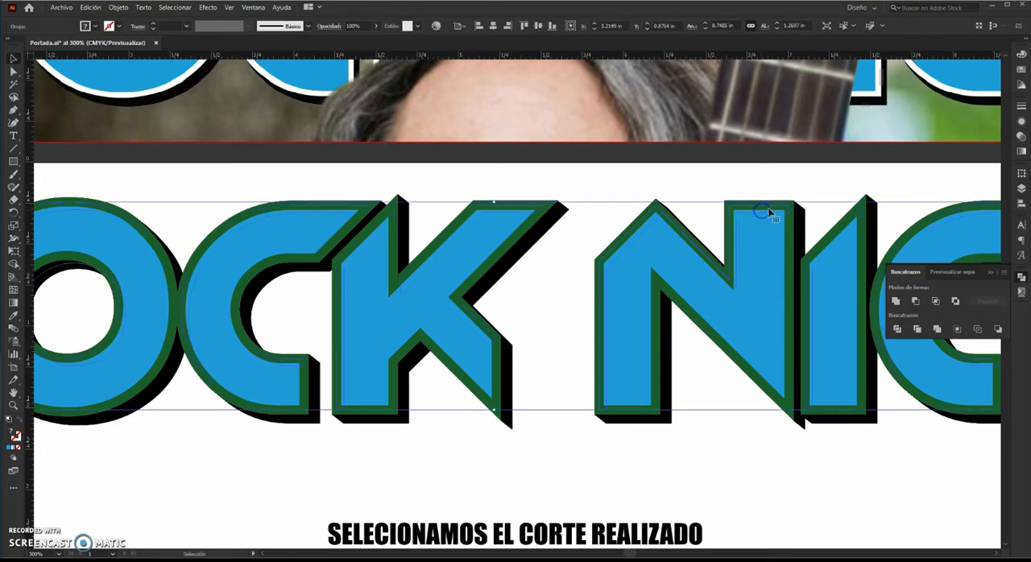
click(1022, 52)
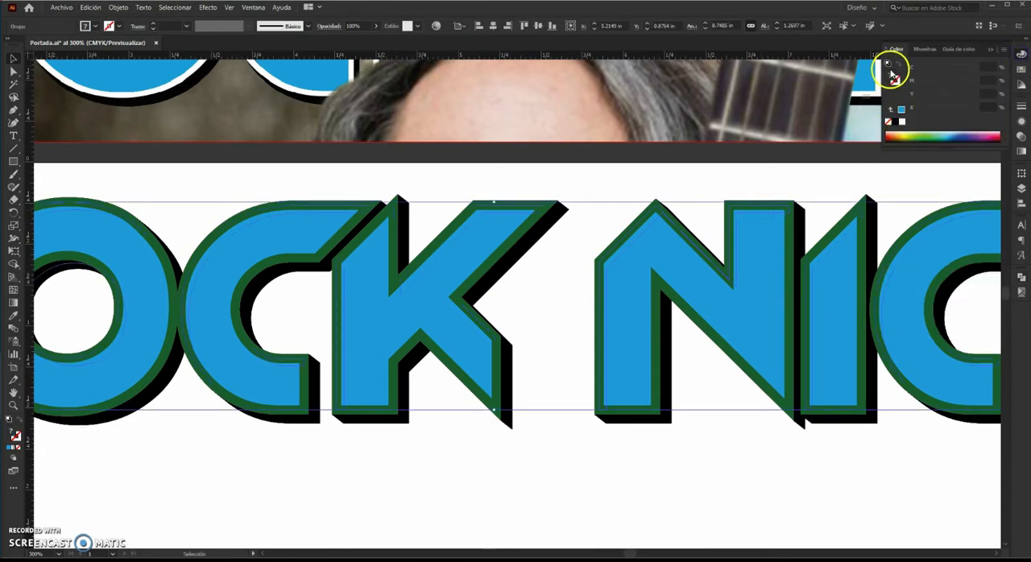
click(901, 109)
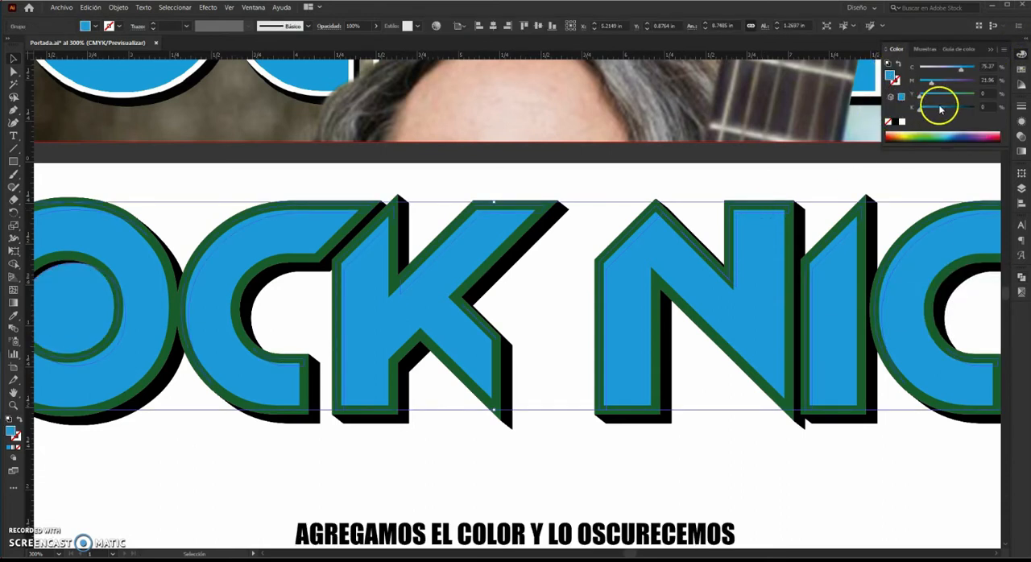
click(940, 109)
click(675, 170)
Delete the stray inner-shadow piece inside the O using the Direct Selection tool.
click(15, 73)
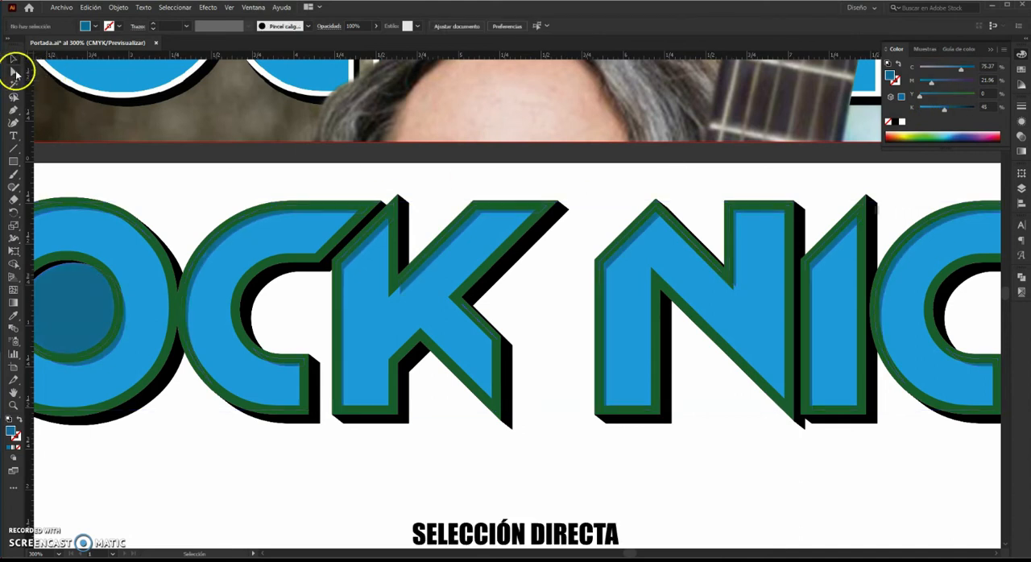
click(87, 300)
key(Delete)
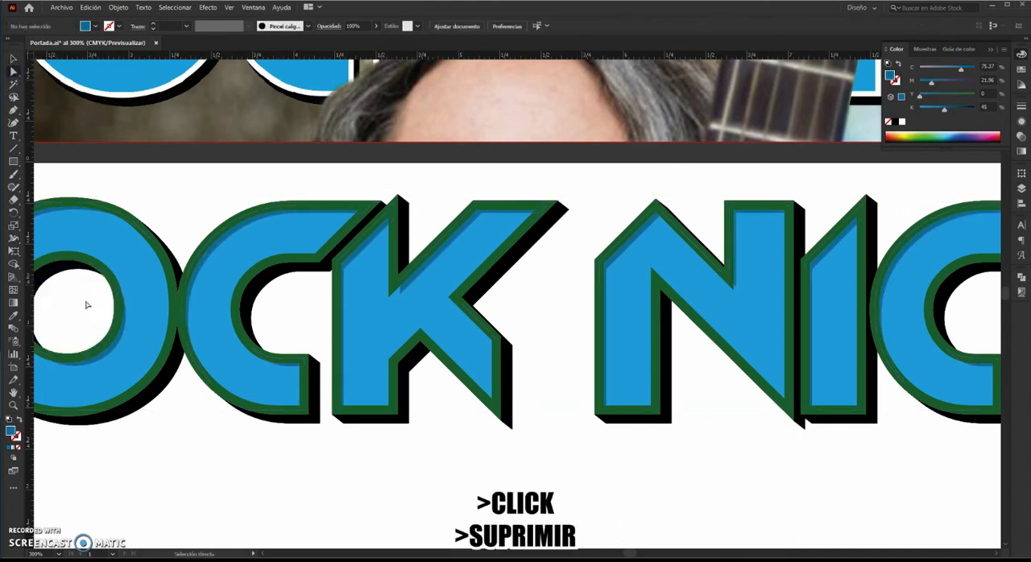
Inspect the inner shadow across the whole title lettering at closer zoom.
click(14, 61)
scroll(417, 231, down, 1)
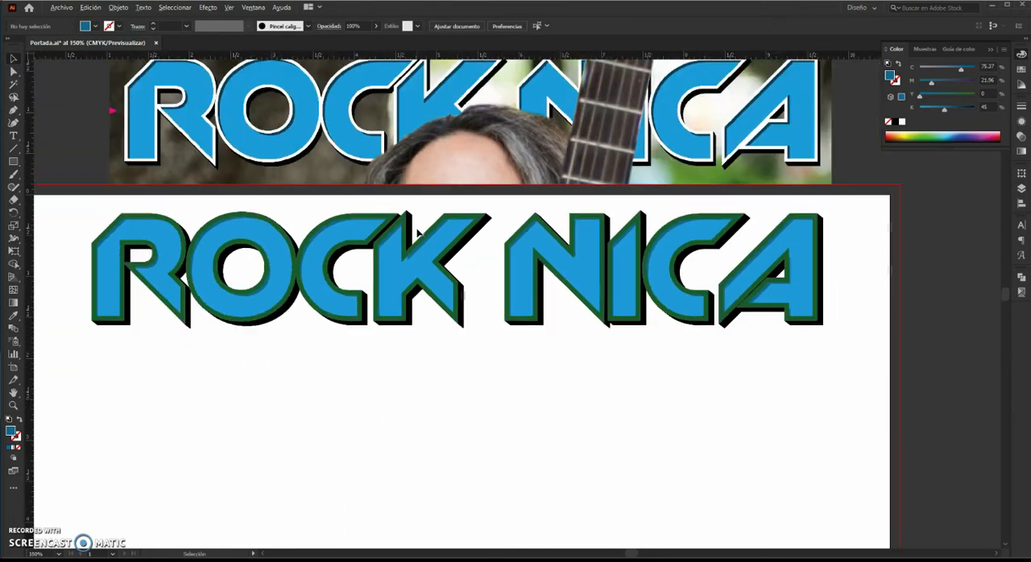
drag(440, 233, 474, 256)
scroll(510, 286, up, 1)
drag(409, 282, 757, 340)
drag(638, 337, 369, 334)
drag(740, 334, 342, 341)
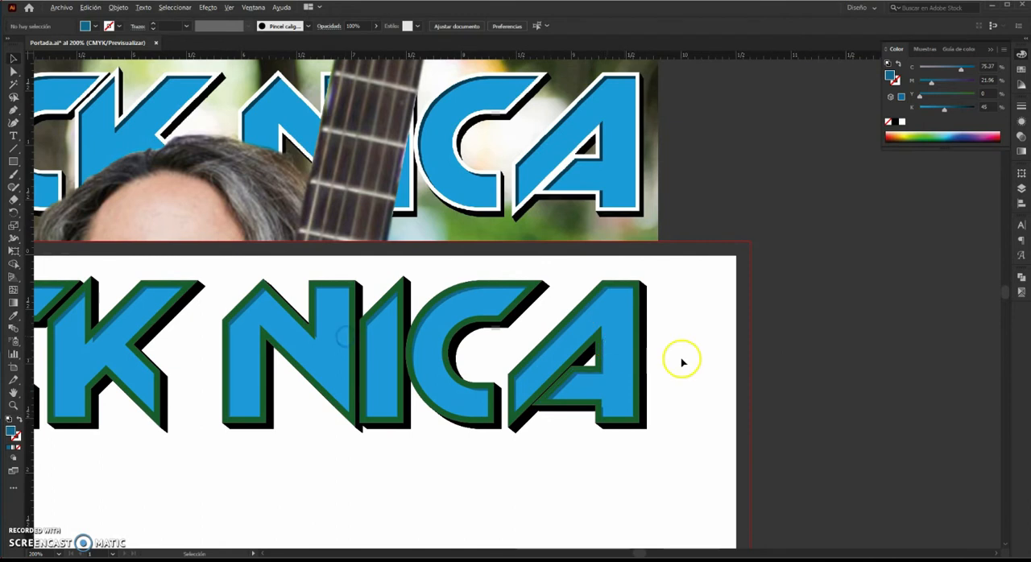
scroll(682, 360, up, 1)
drag(683, 359, 766, 357)
drag(475, 355, 683, 349)
drag(331, 348, 527, 343)
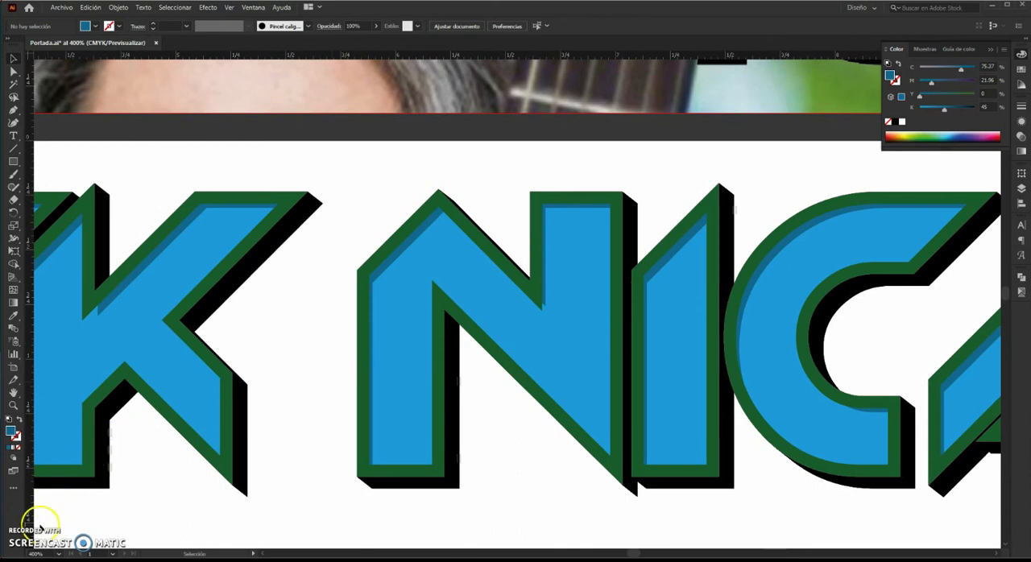
Unlock all title layers, select every vector of the title and group them.
click(1022, 189)
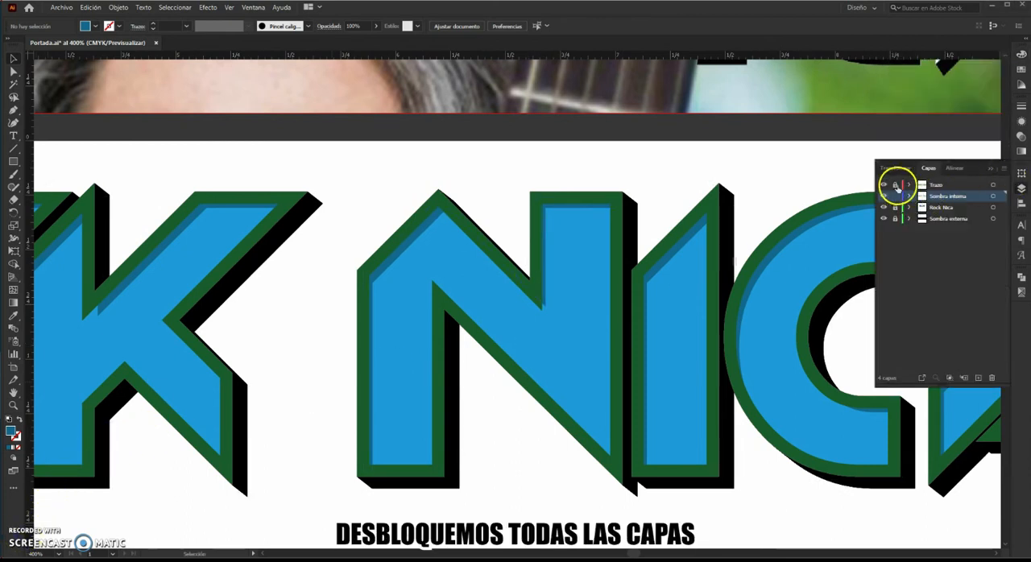
click(896, 219)
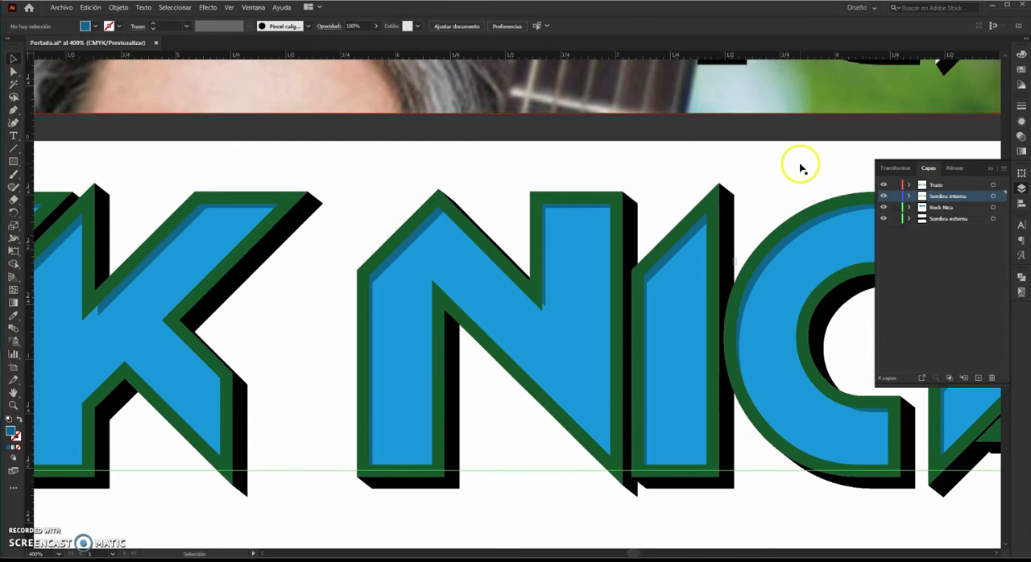
key(ctrl+minus)
scroll(801, 165, down, 1)
drag(801, 165, 684, 175)
drag(596, 473, 762, 254)
right_click(719, 251)
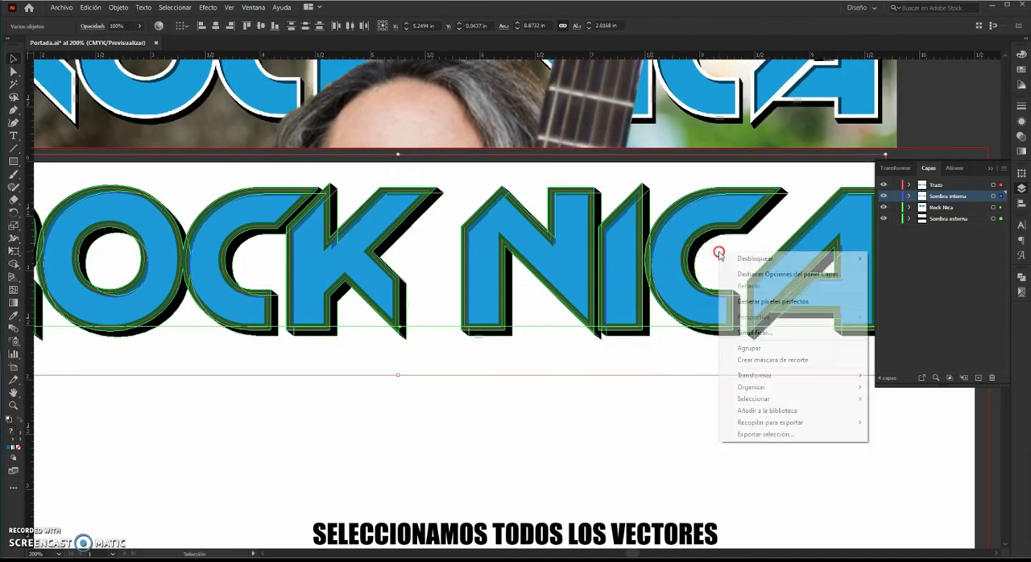
click(749, 348)
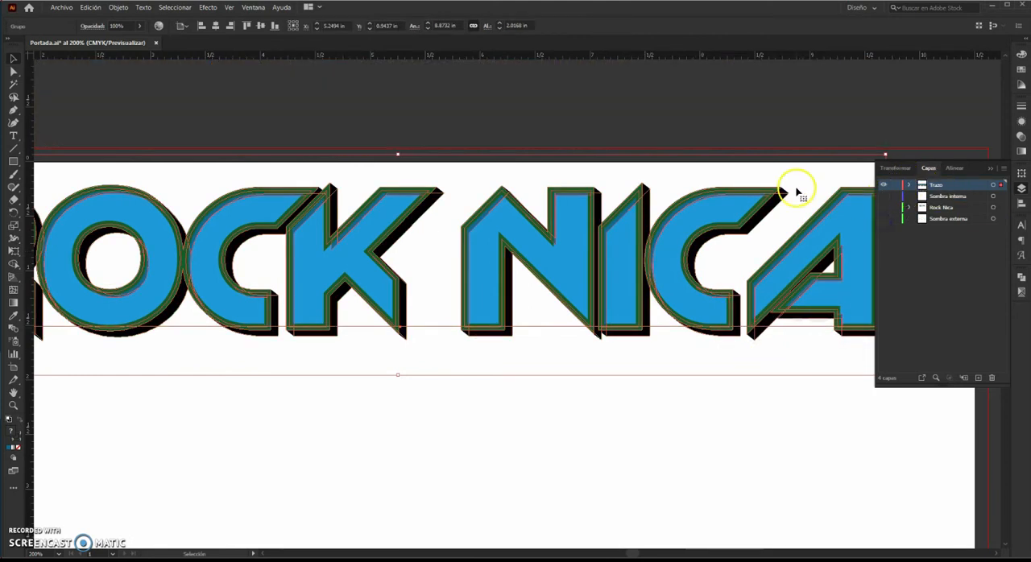
Move the grouped title into position on the magazine cover.
scroll(811, 173, down, 2)
click(678, 368)
drag(689, 264, 689, 376)
click(689, 422)
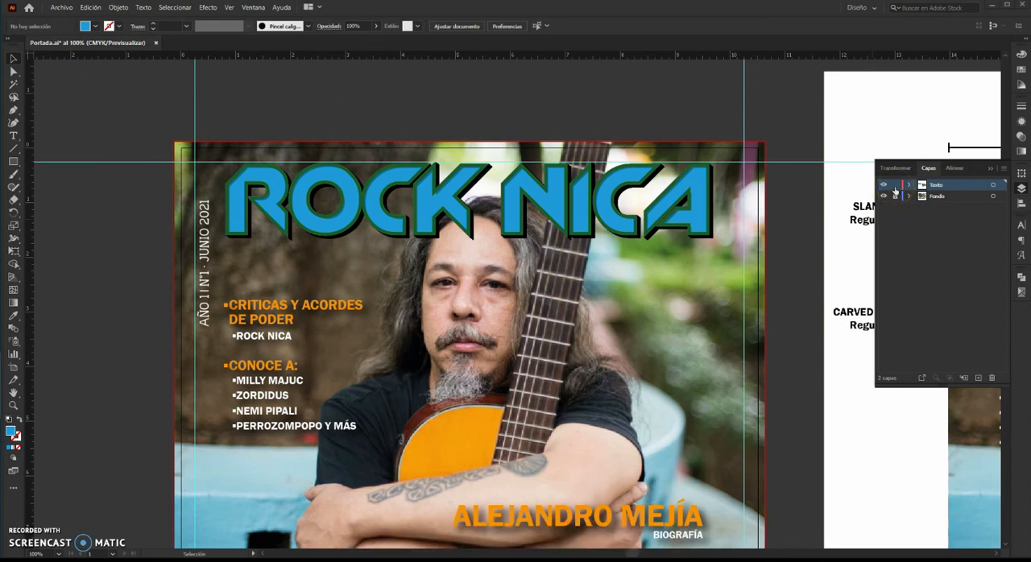
Create a new layer above Fondo and hide the Textos layer.
click(936, 197)
click(978, 378)
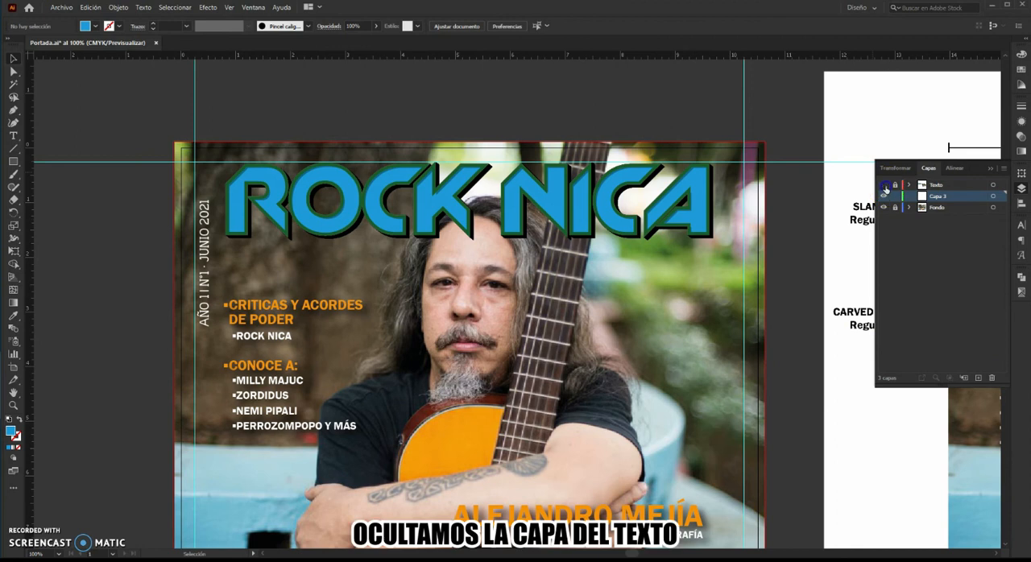
click(883, 185)
Begin a Pen path on the new layer along the left edge of the hair, set to stroke only without fill.
key(ctrl+plus)
drag(460, 194, 580, 169)
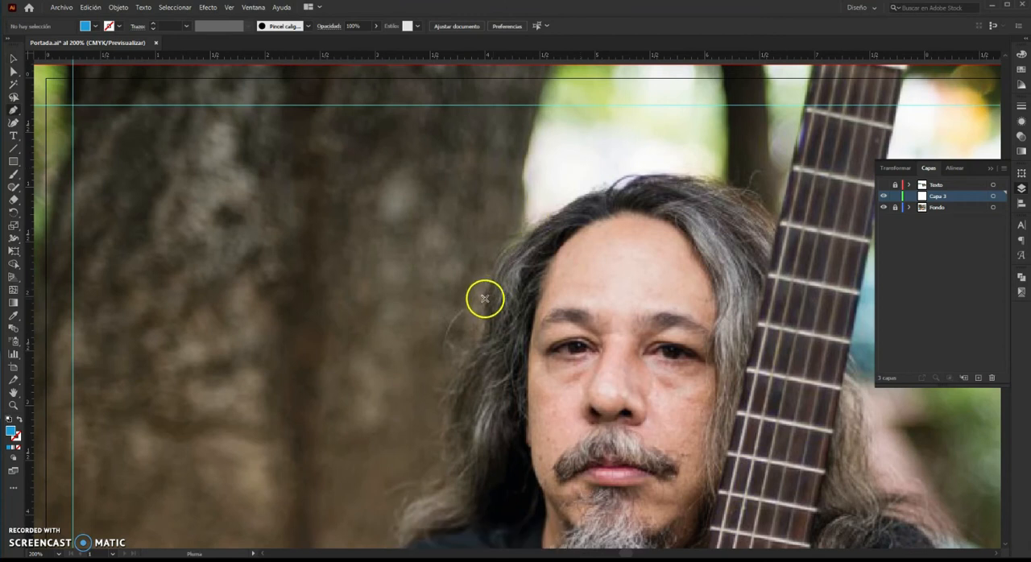
scroll(486, 299, up, 3)
drag(486, 299, 349, 396)
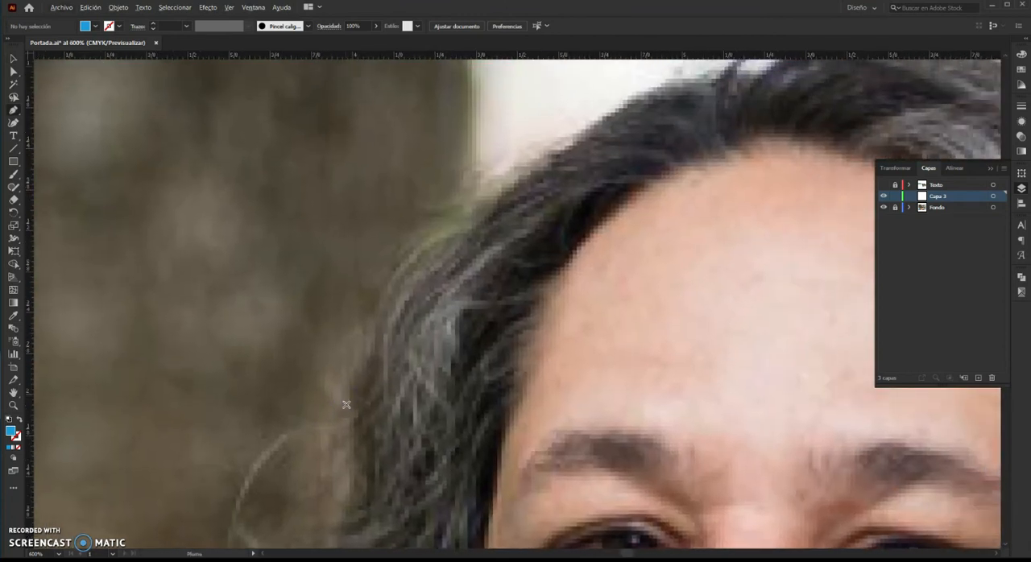
click(349, 410)
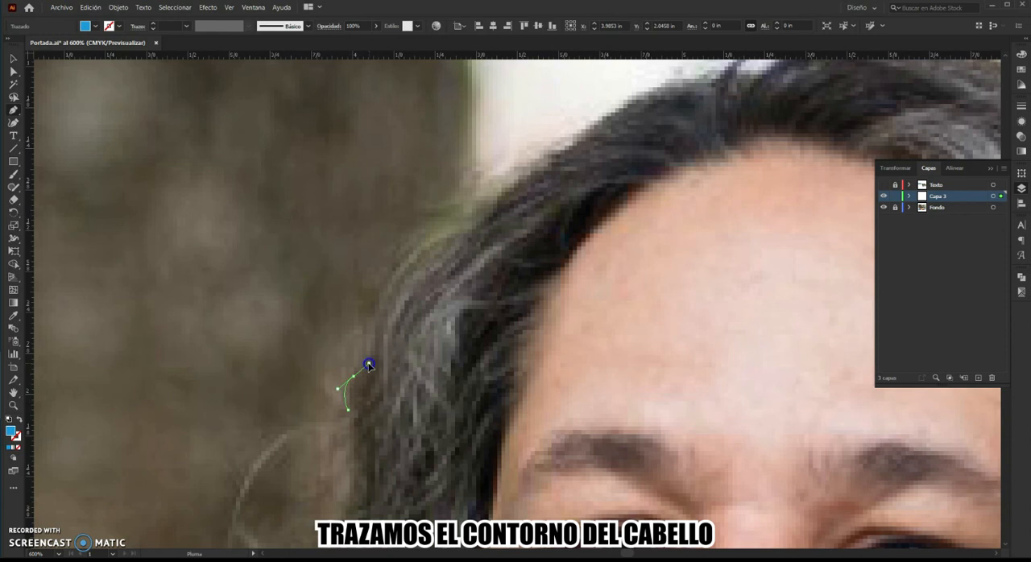
drag(369, 366, 368, 365)
drag(374, 318, 383, 299)
drag(470, 215, 555, 203)
click(470, 216)
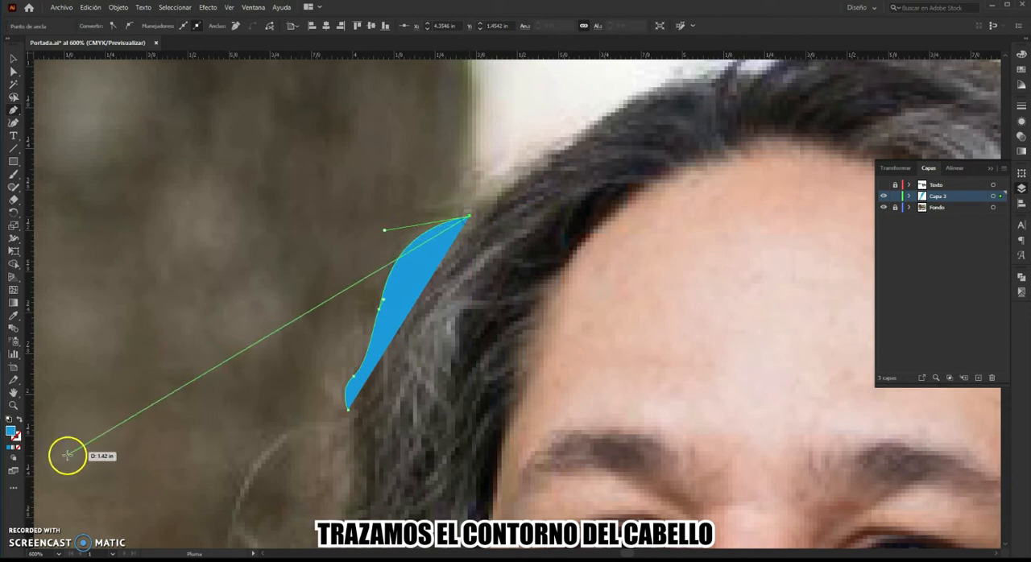
click(18, 421)
Continue the Pen path over the top of the hair to the guitar neck.
drag(542, 263, 301, 379)
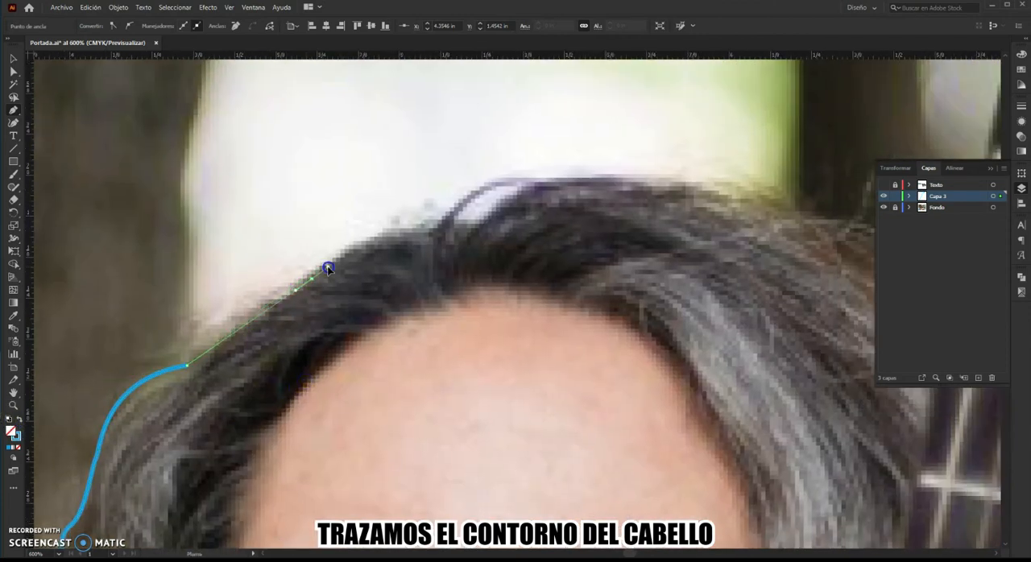
drag(332, 262, 331, 263)
mouse_move(478, 220)
mouse_down()
mouse_move(510, 223)
mouse_move(487, 225)
mouse_up()
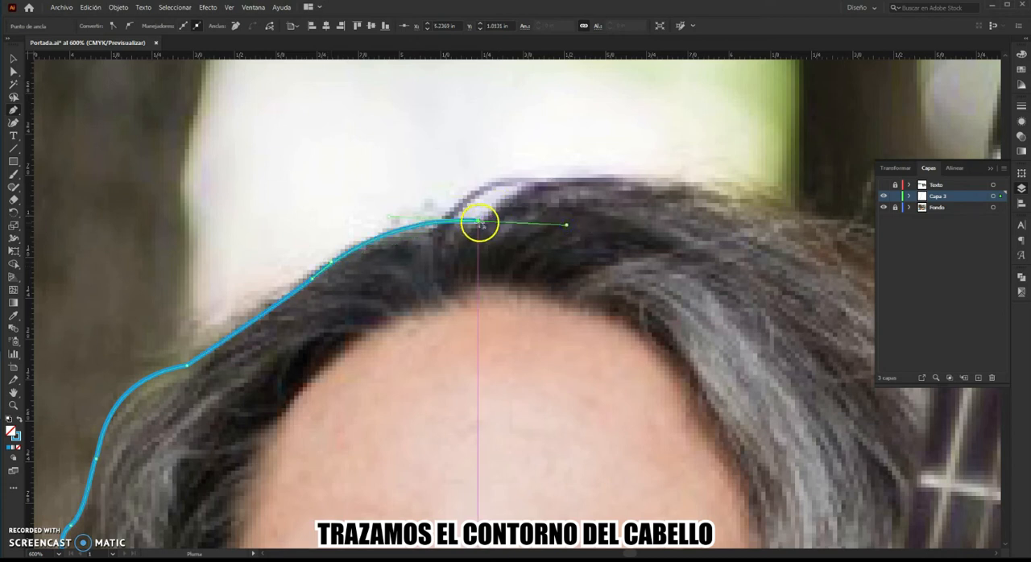
click(480, 221)
drag(623, 222, 621, 223)
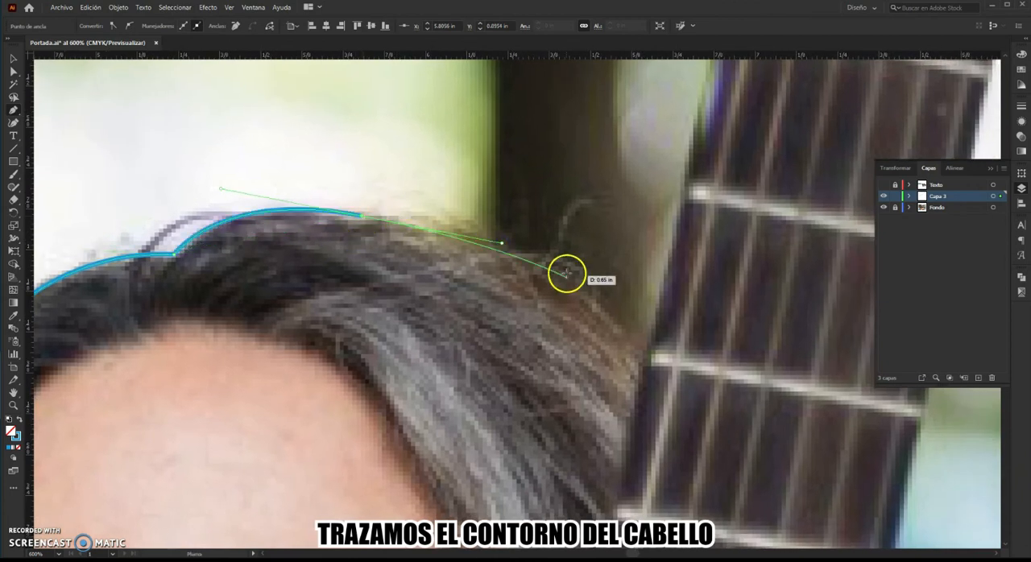
drag(647, 358, 715, 442)
click(644, 357)
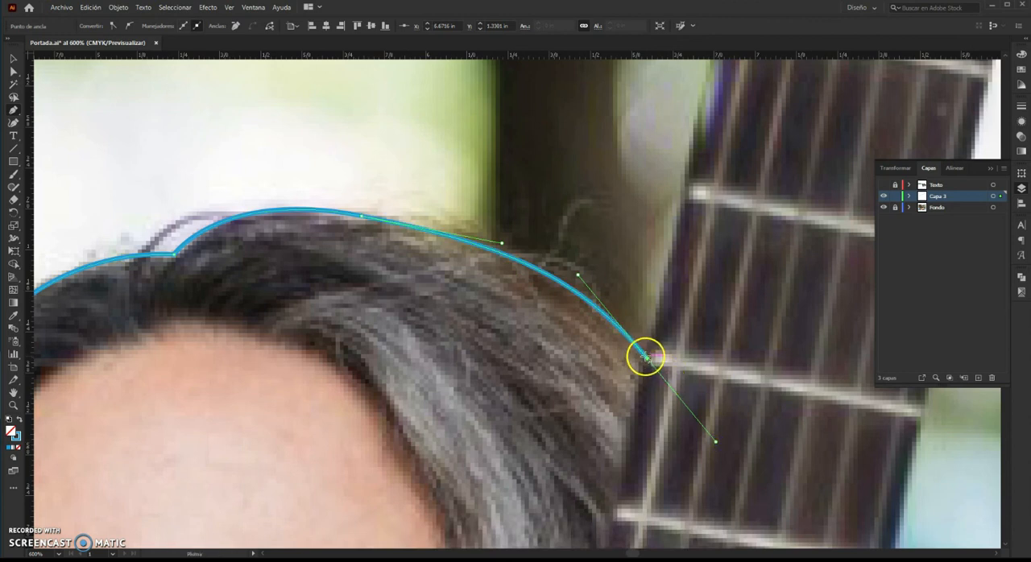
Extend the path up the guitar neck's left edge, across its top, down its right edge and out to the right.
scroll(650, 356, down, 2)
drag(725, 265, 629, 358)
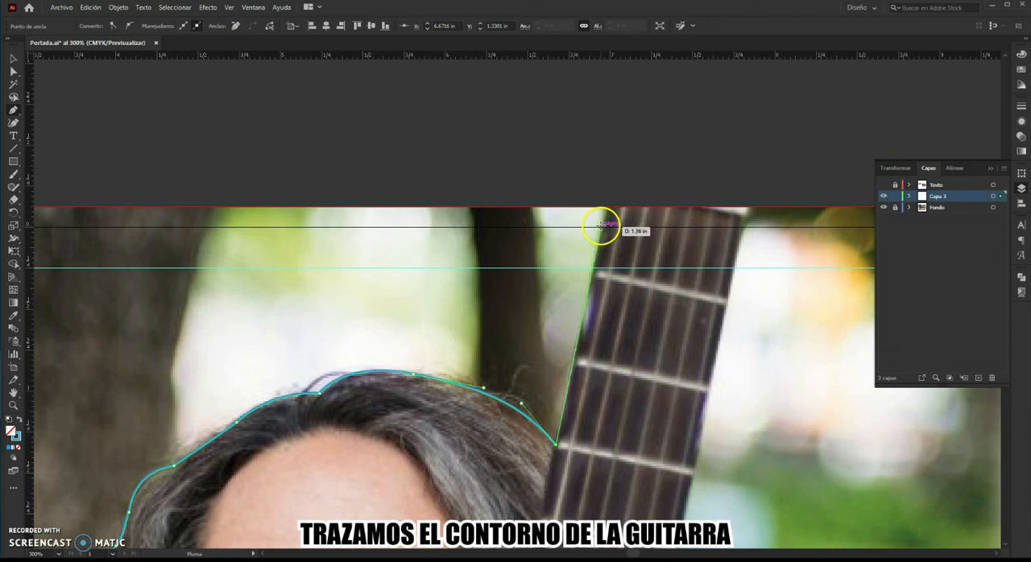
click(593, 262)
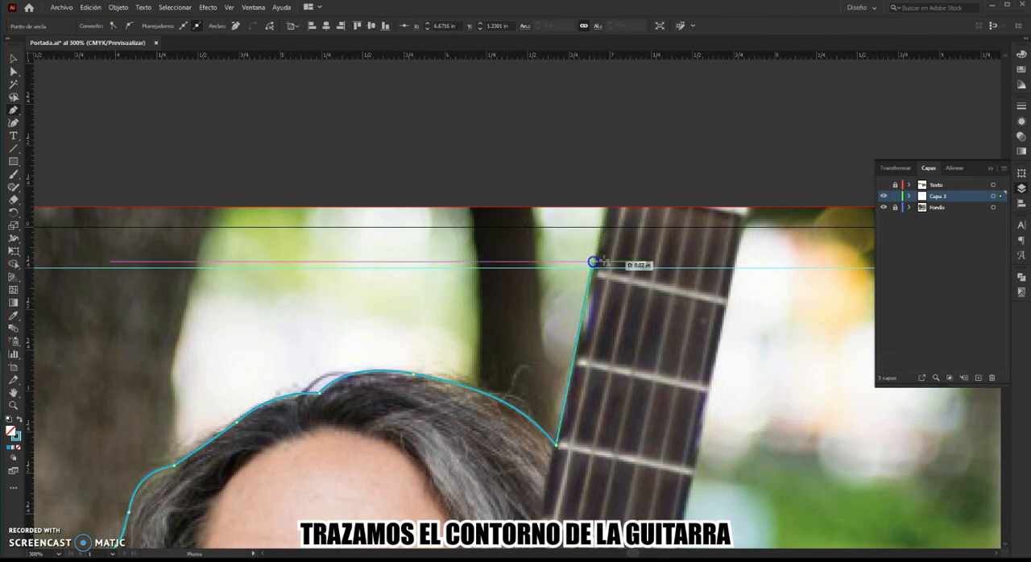
click(737, 263)
drag(702, 409, 642, 240)
drag(594, 460, 554, 352)
click(610, 358)
scroll(610, 357, down, 2)
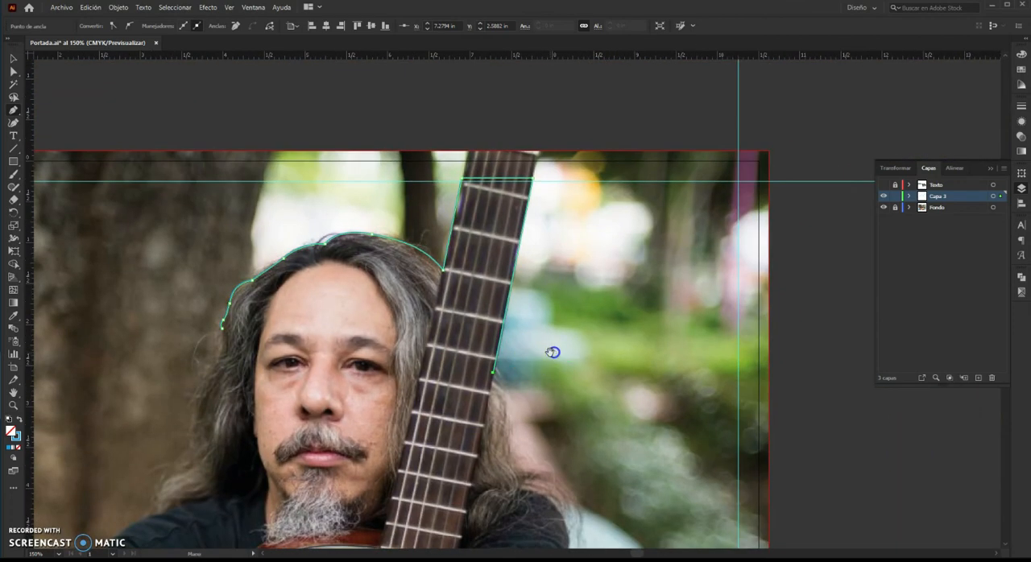
click(737, 372)
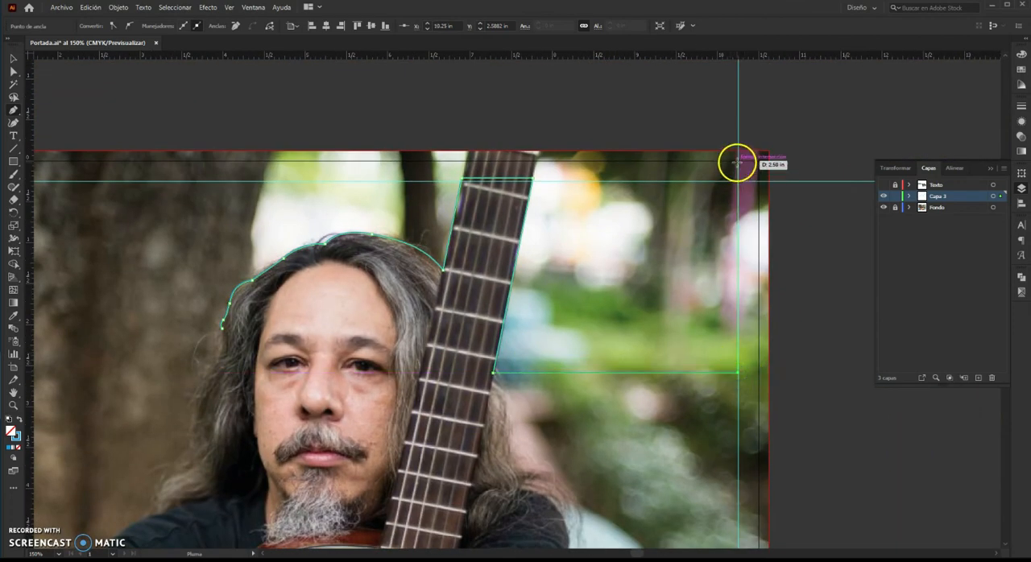
Draw the path up to the cover's top, across to the left margin, down and back to the hair.
click(738, 161)
drag(427, 167, 724, 167)
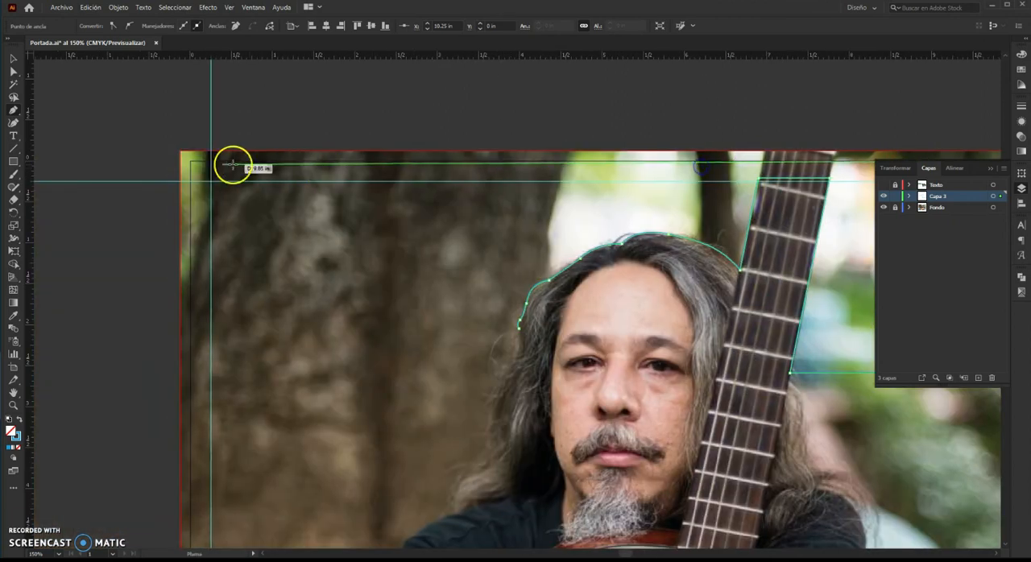
click(209, 161)
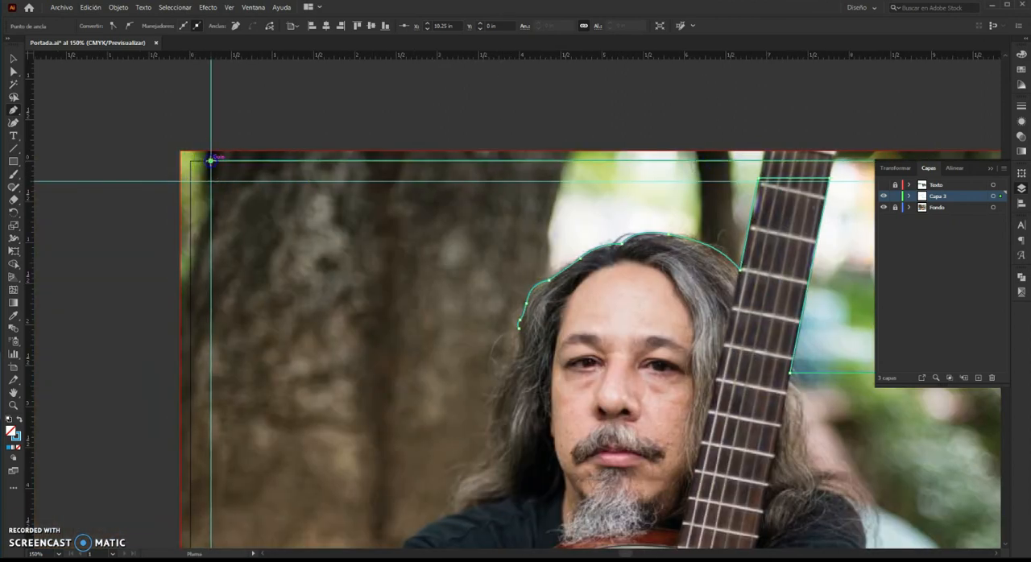
click(209, 373)
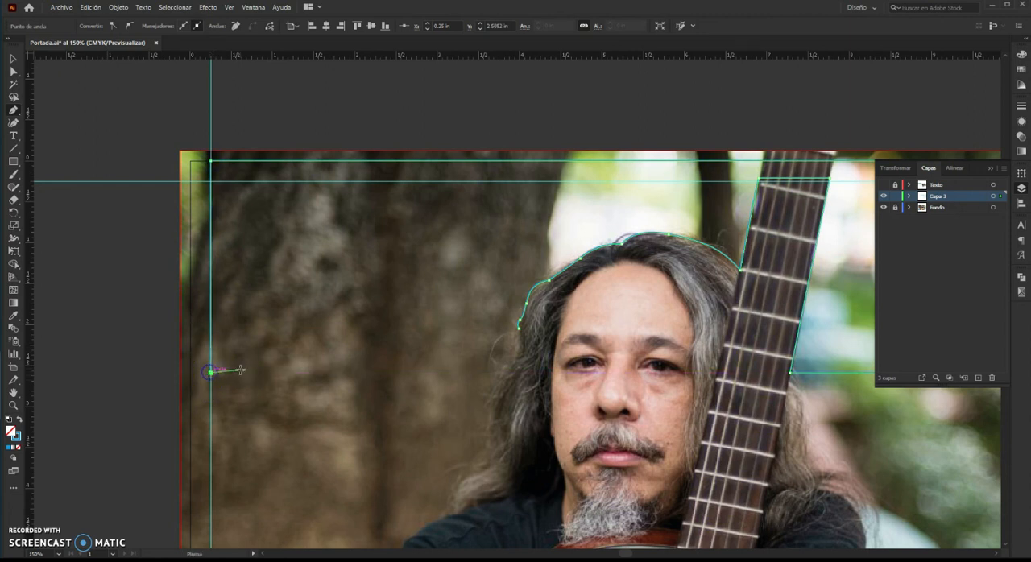
click(502, 372)
Trace the left side of the hair back to the starting point to close the path.
scroll(501, 371, up, 4)
drag(528, 343, 552, 329)
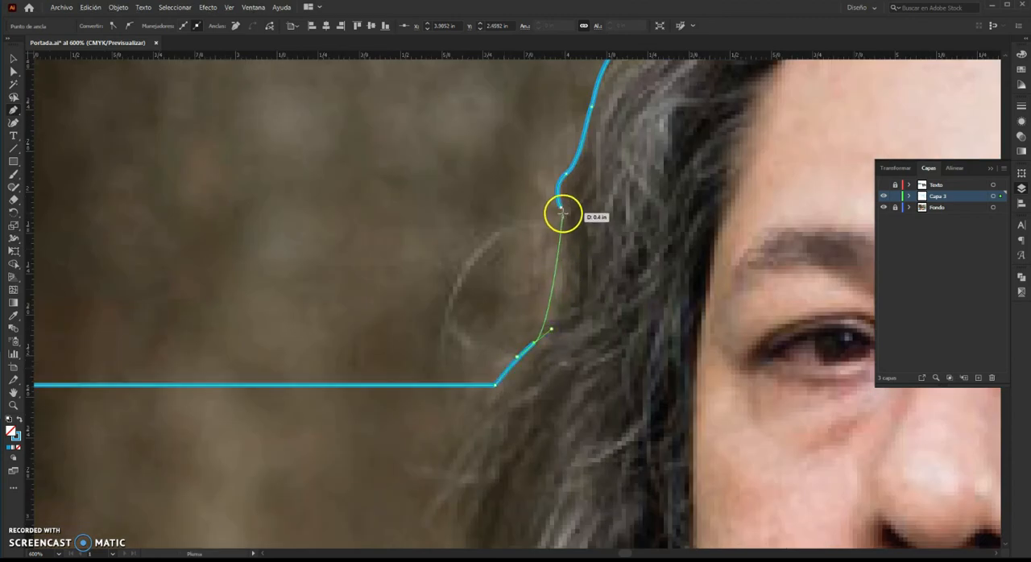
drag(561, 209, 555, 185)
drag(546, 125, 546, 125)
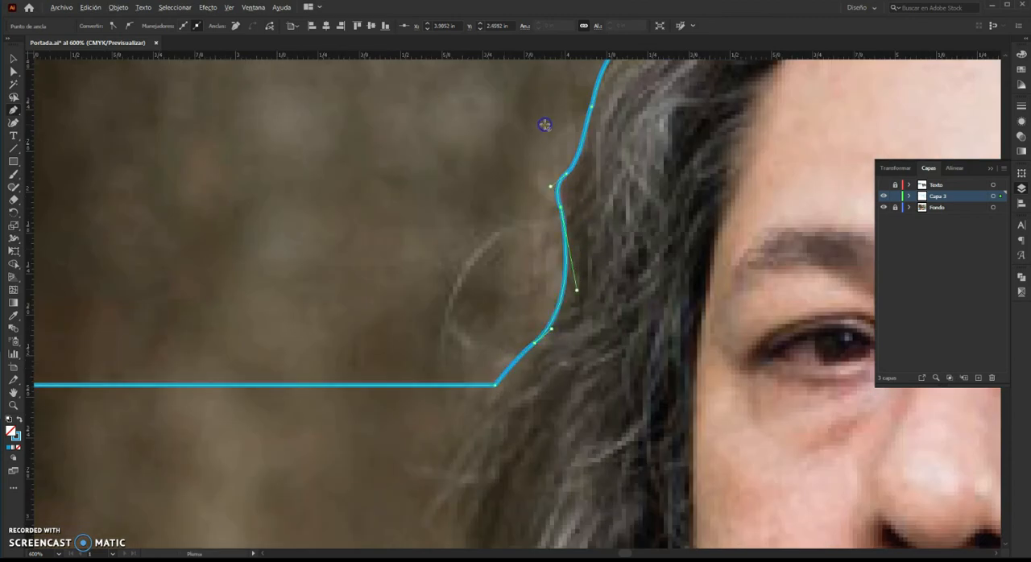
scroll(545, 124, down, 3)
drag(639, 149, 553, 312)
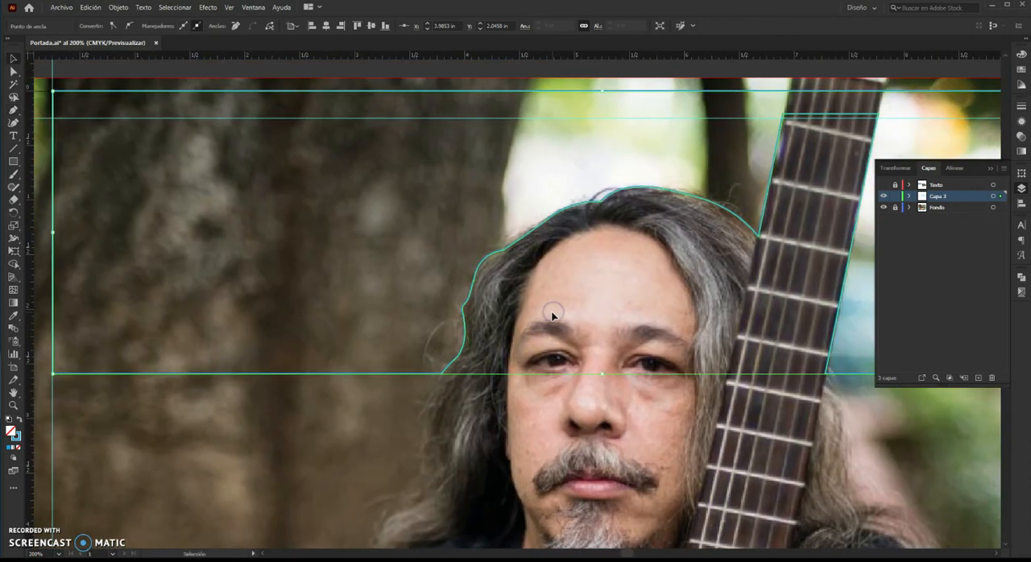
Select the closed path traced around the hair and guitar neck and cut it.
scroll(553, 315, down, 2)
drag(593, 168, 546, 194)
click(561, 274)
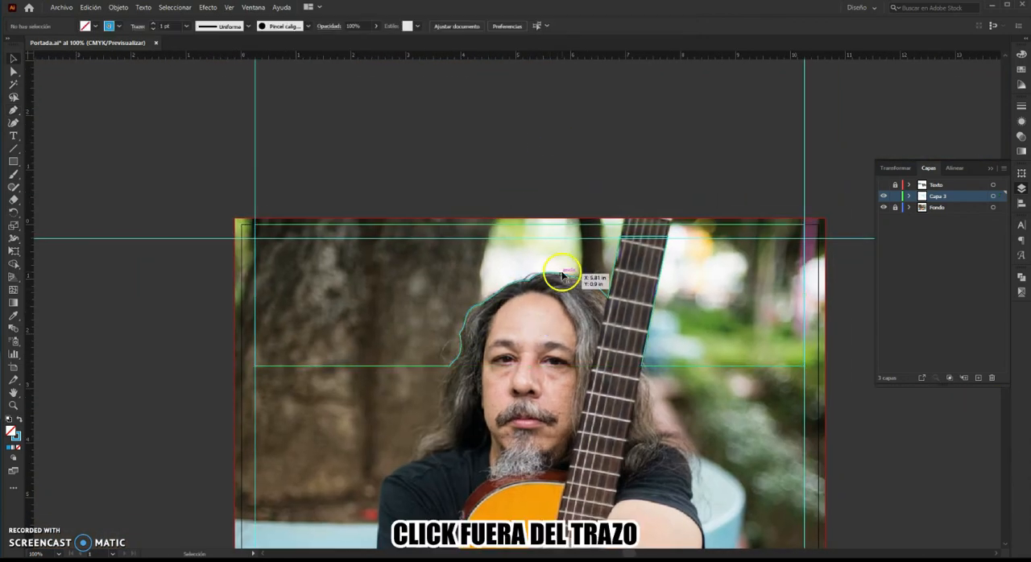
click(562, 275)
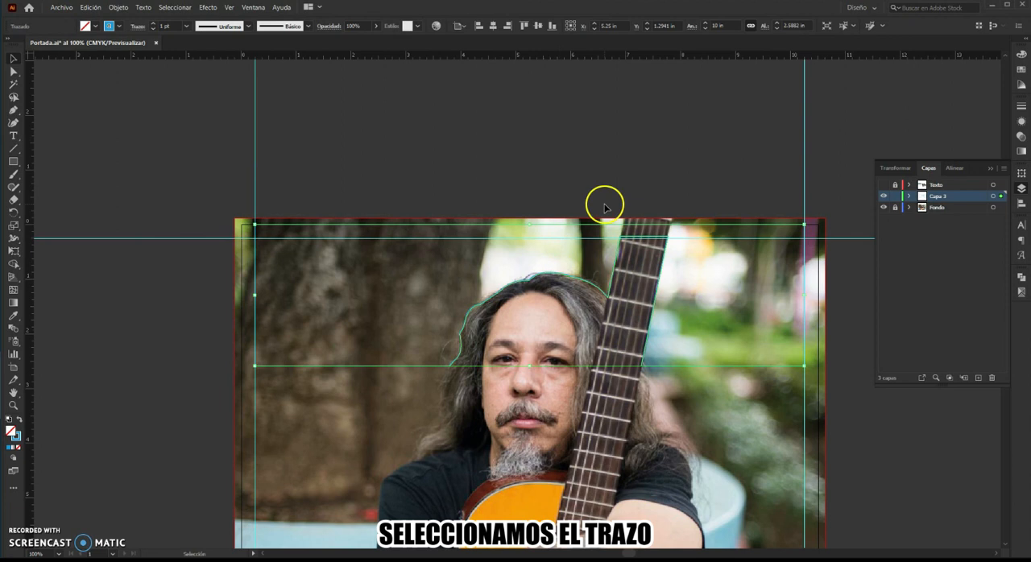
key(ctrl+x)
Hide Capa 3, show and select the Texto layer, and paste the cut path in front there.
click(882, 196)
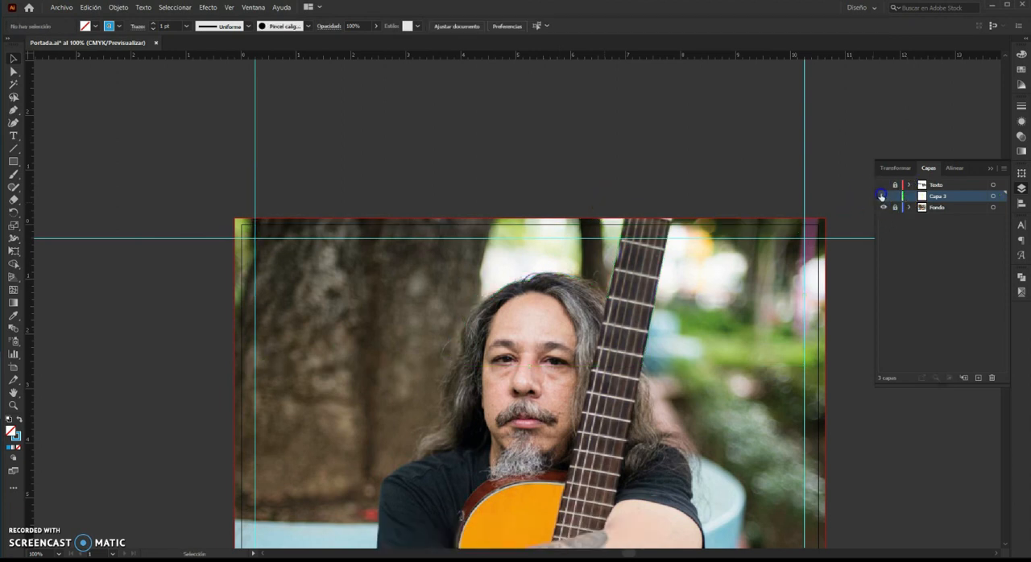
click(883, 185)
click(924, 185)
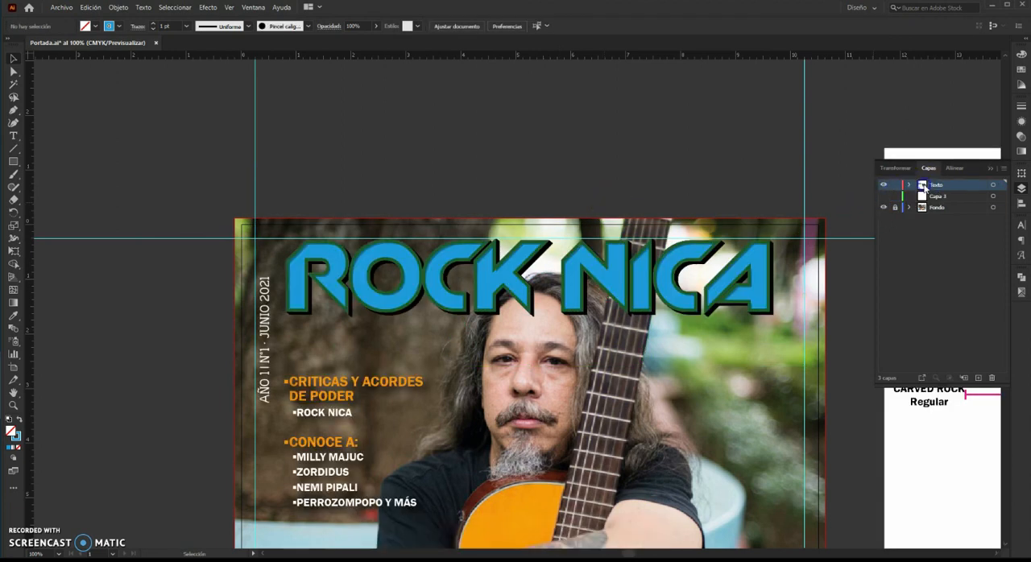
key(ctrl+f)
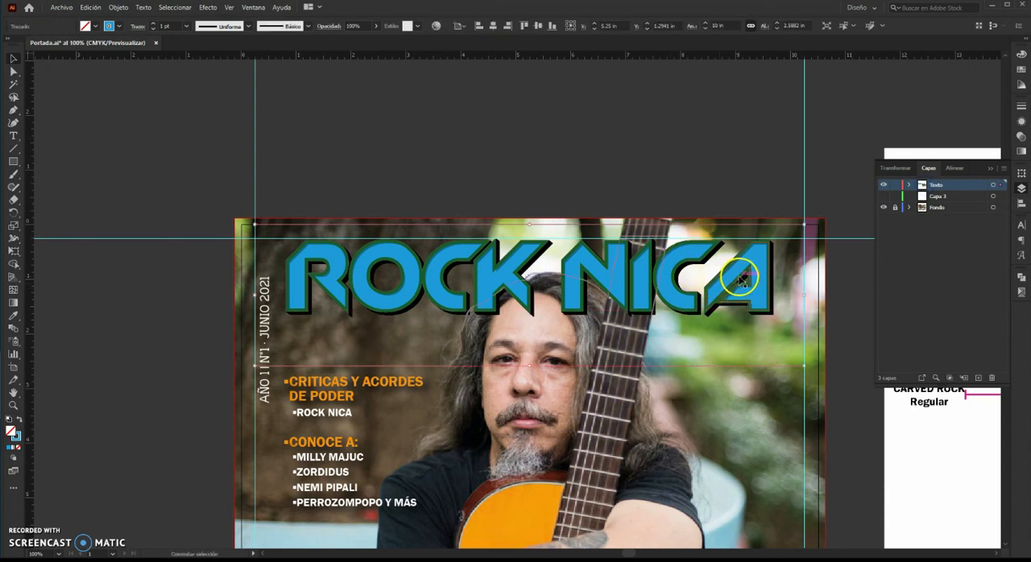
Select the pasted path together with the ROCK NICA title and create a clipping mask from them.
shift+click(742, 279)
right_click(742, 279)
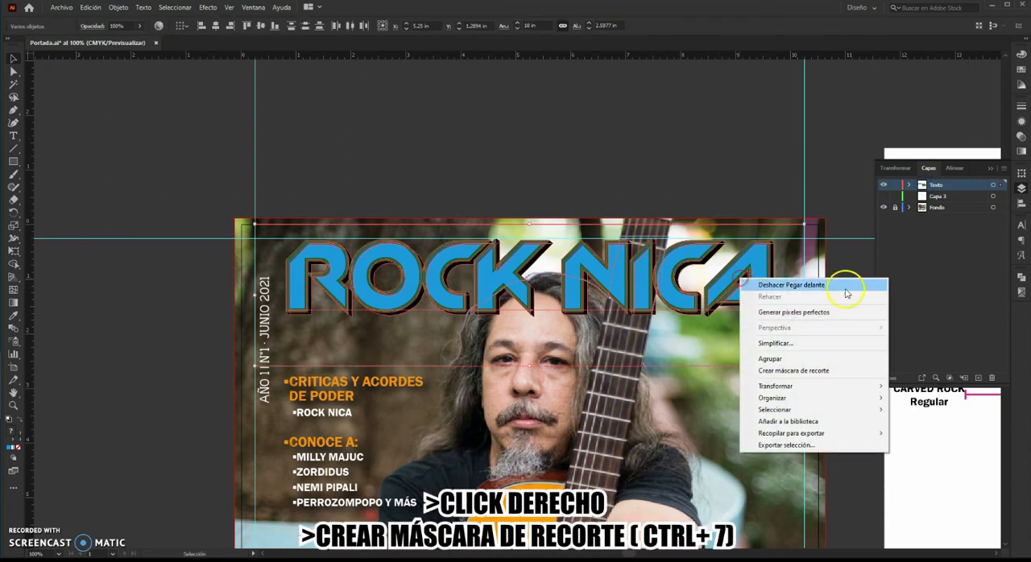
click(823, 369)
click(720, 168)
scroll(722, 194, up, 1)
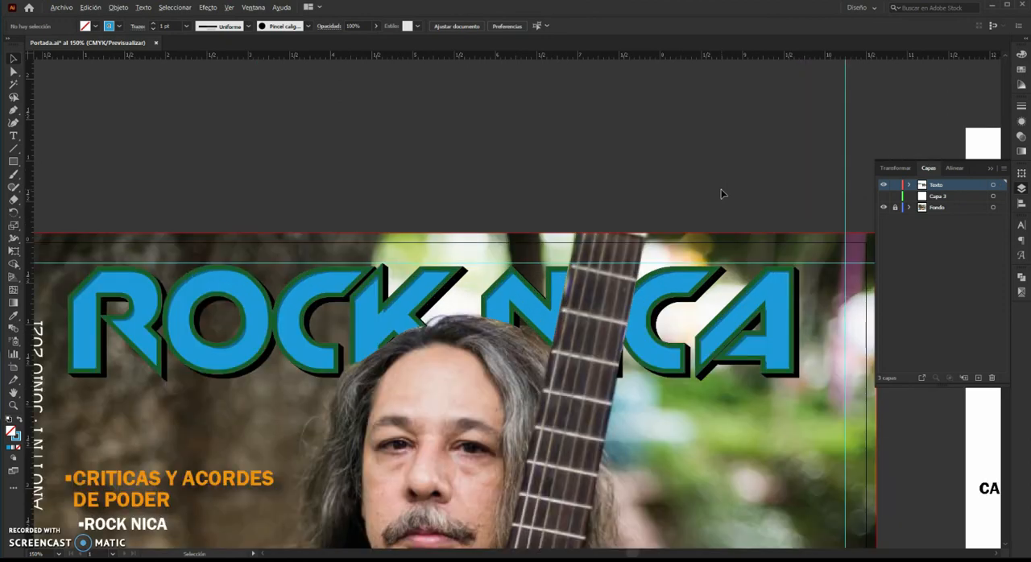
drag(692, 189, 720, 140)
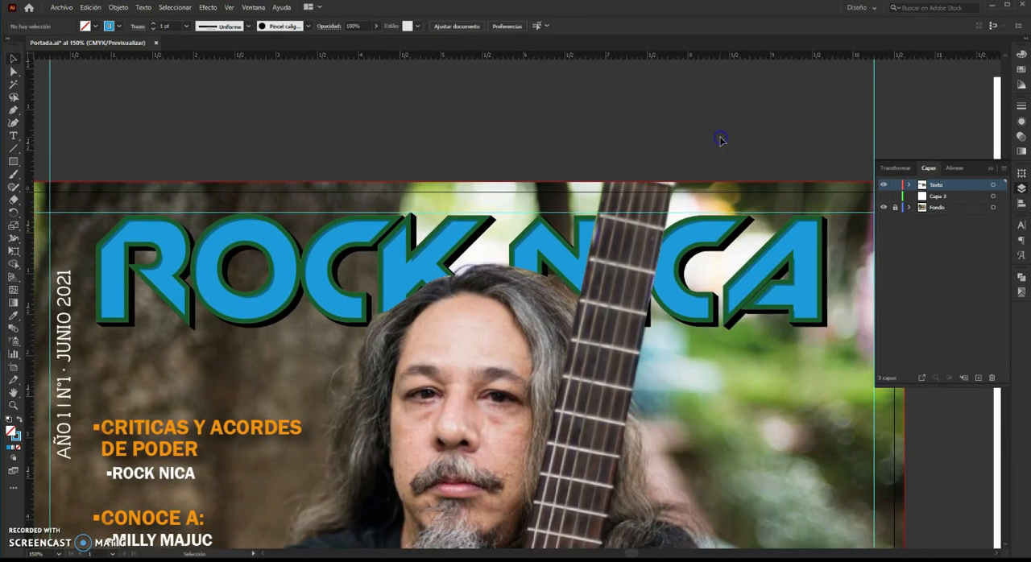